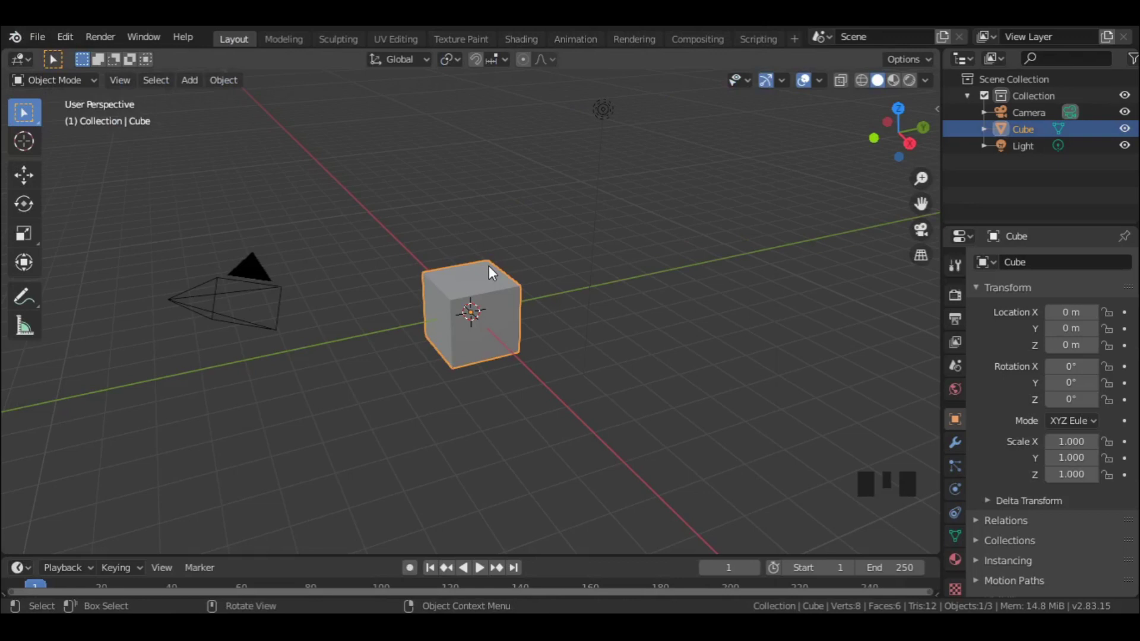
Delete all default objects from the scene: the camera, cube and light.
key("a")
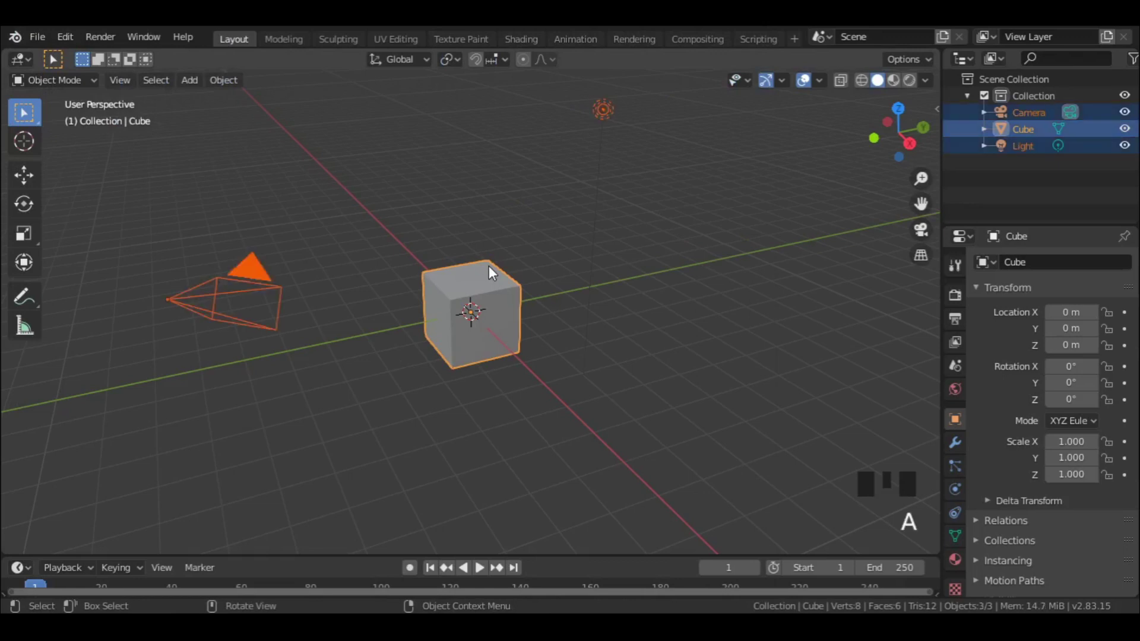
key("x")
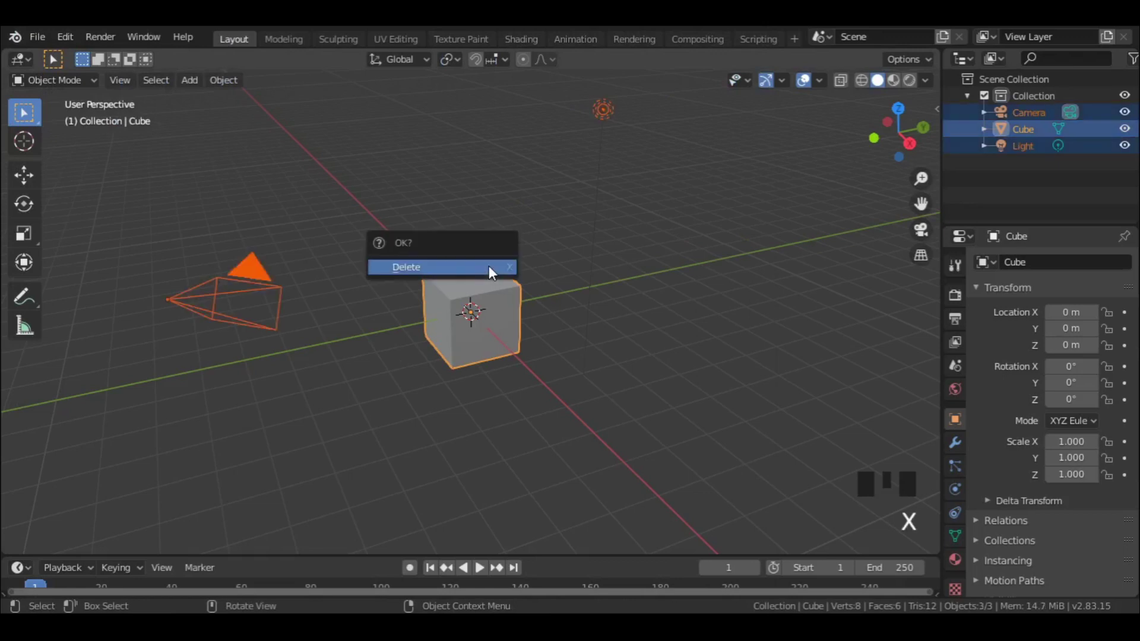
left_click(489, 266)
Add a UV sphere to the scene and set its segments to 16.
key("shift+a")
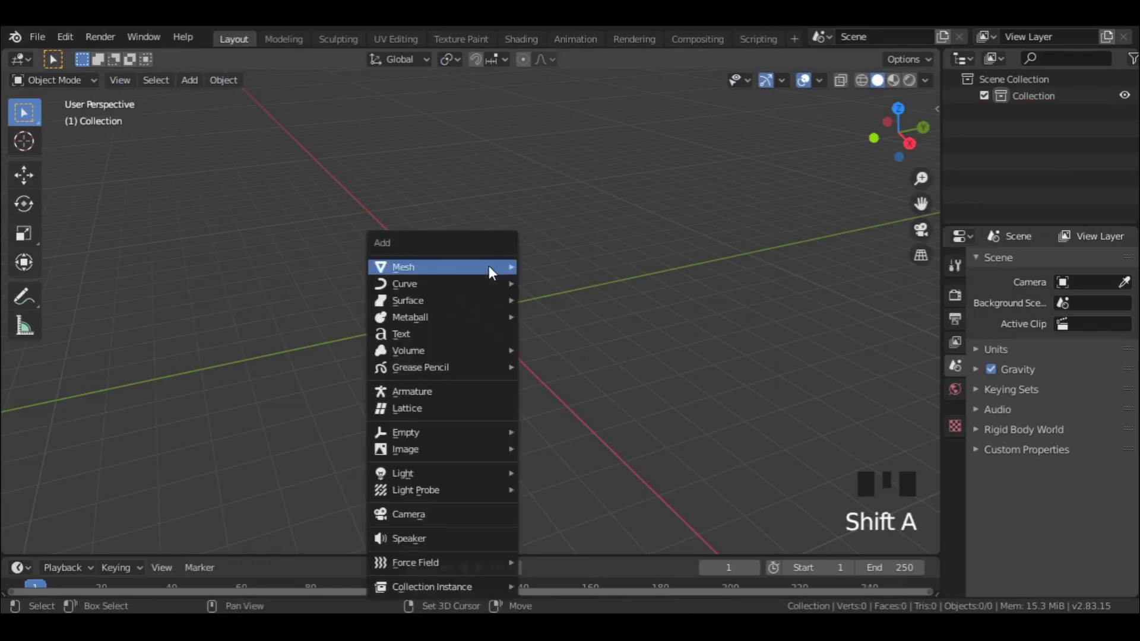
mouse_move(489, 267)
left_click(547, 316)
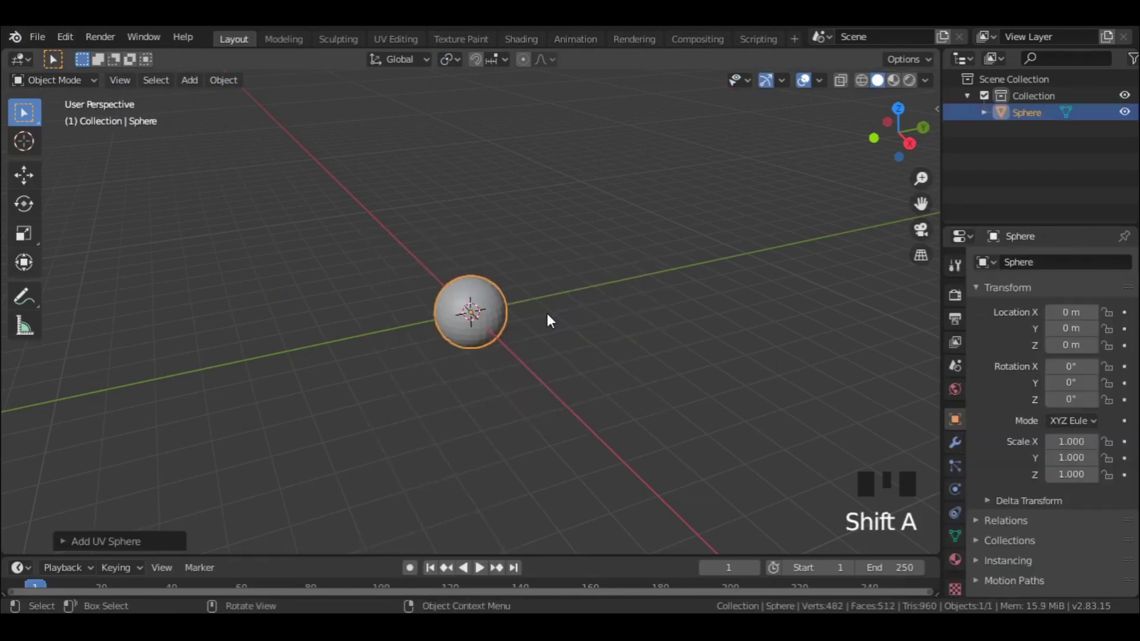
scroll(518, 316, "up", 6)
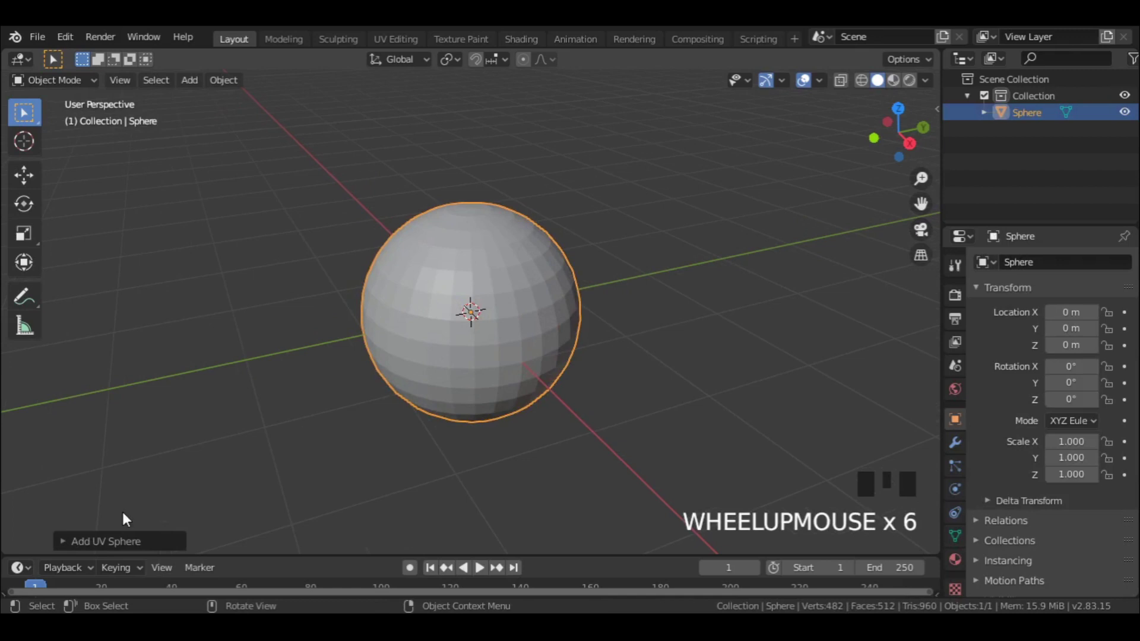
left_click(89, 541)
left_click(218, 361)
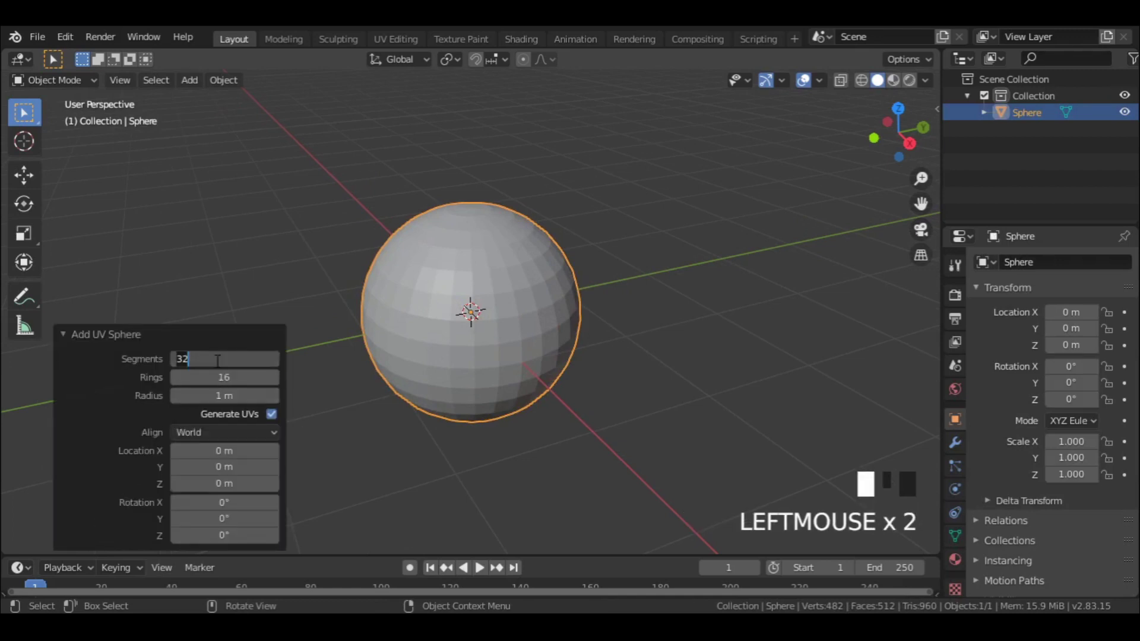
type("16")
key("Return")
left_click(194, 336)
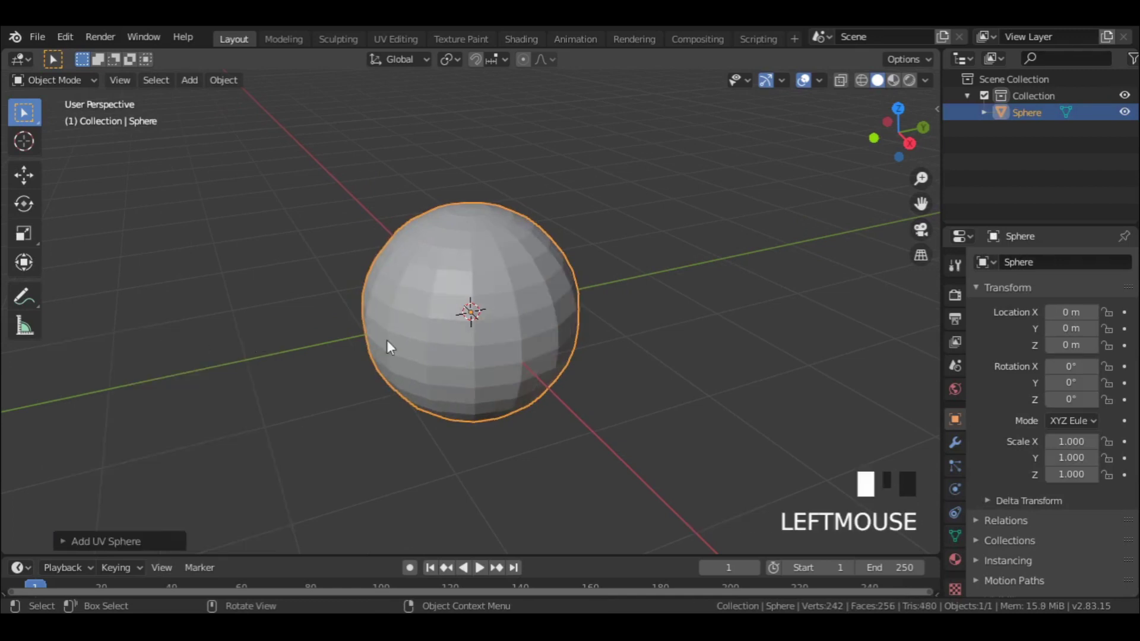
In Edit Mode with X-ray on, delete all sphere vertices below the equator in front view.
key("Tab")
key("alt+z")
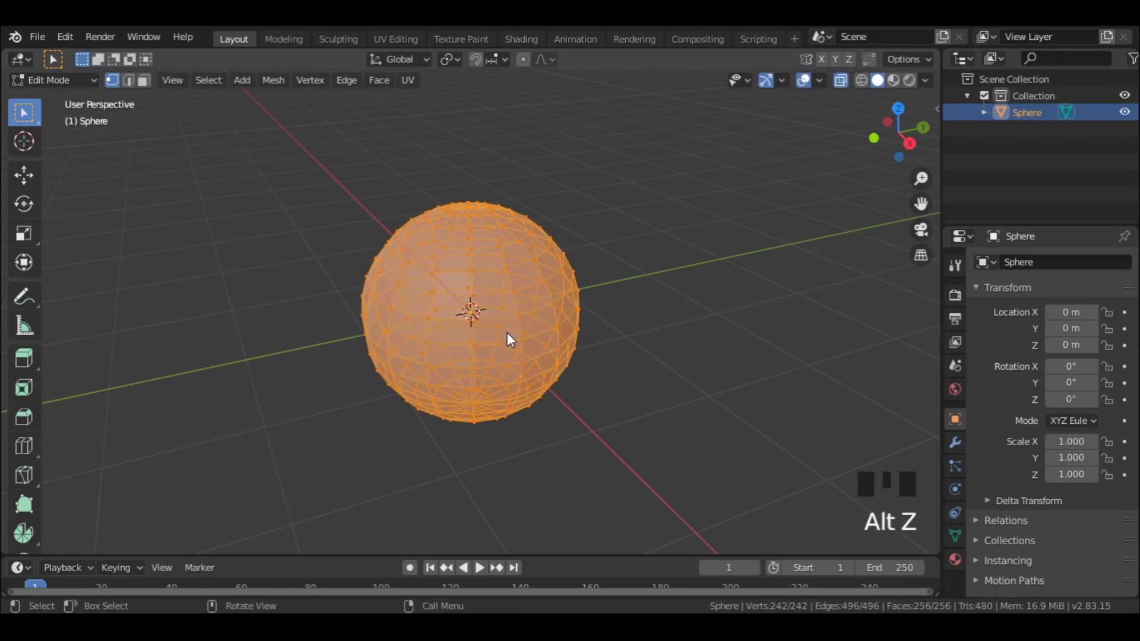
key("KP_1")
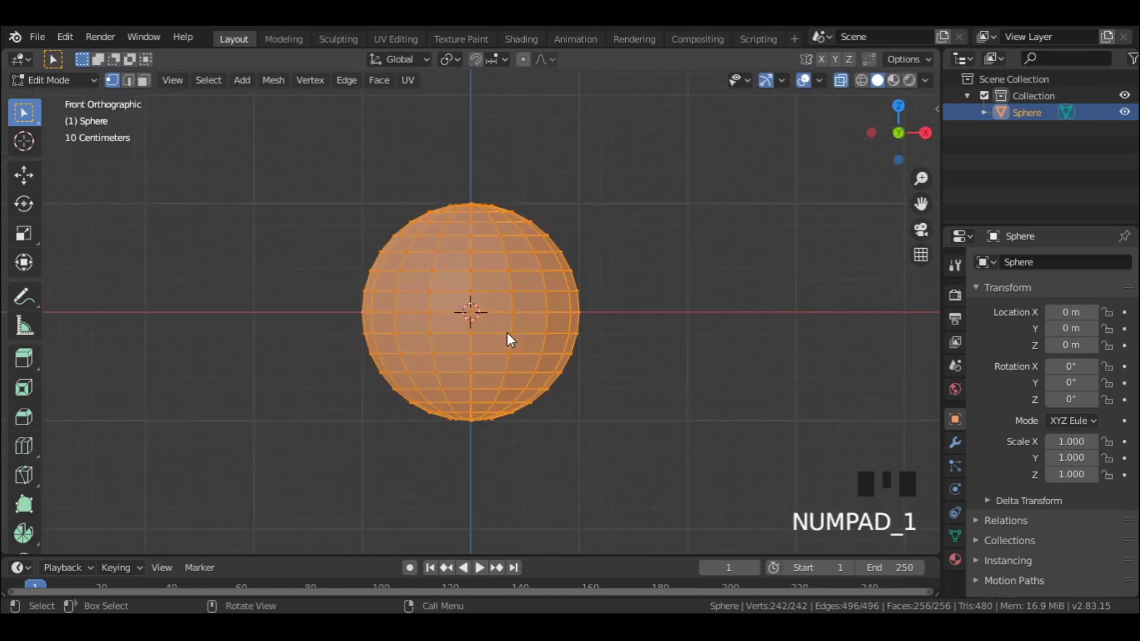
scroll(507, 335, "up", 4)
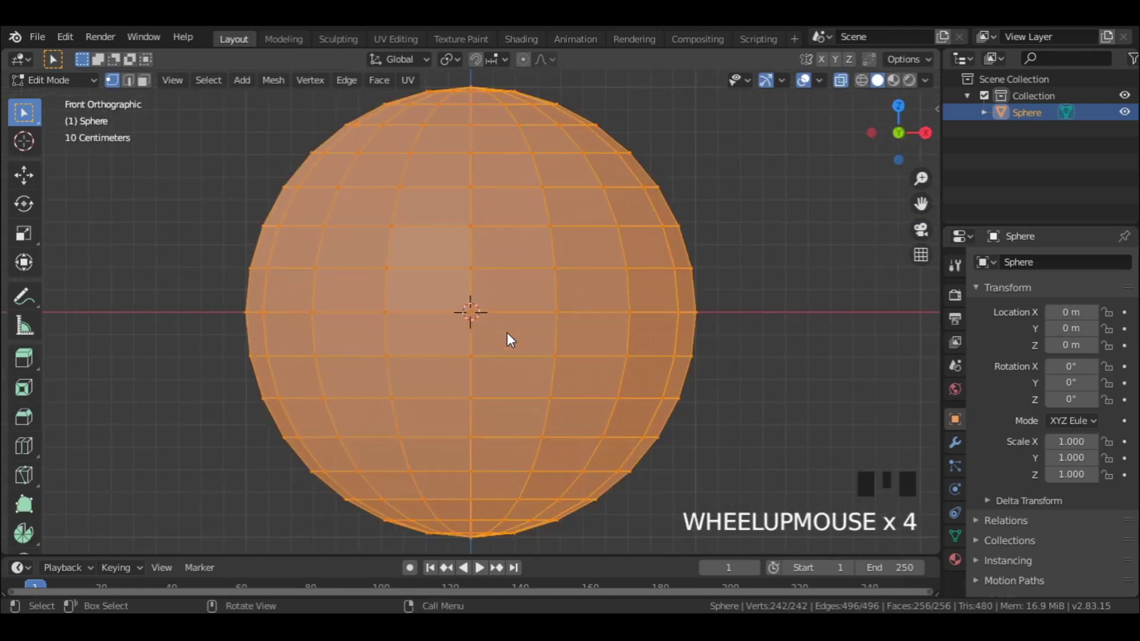
left_click_drag(190, 339, 747, 547)
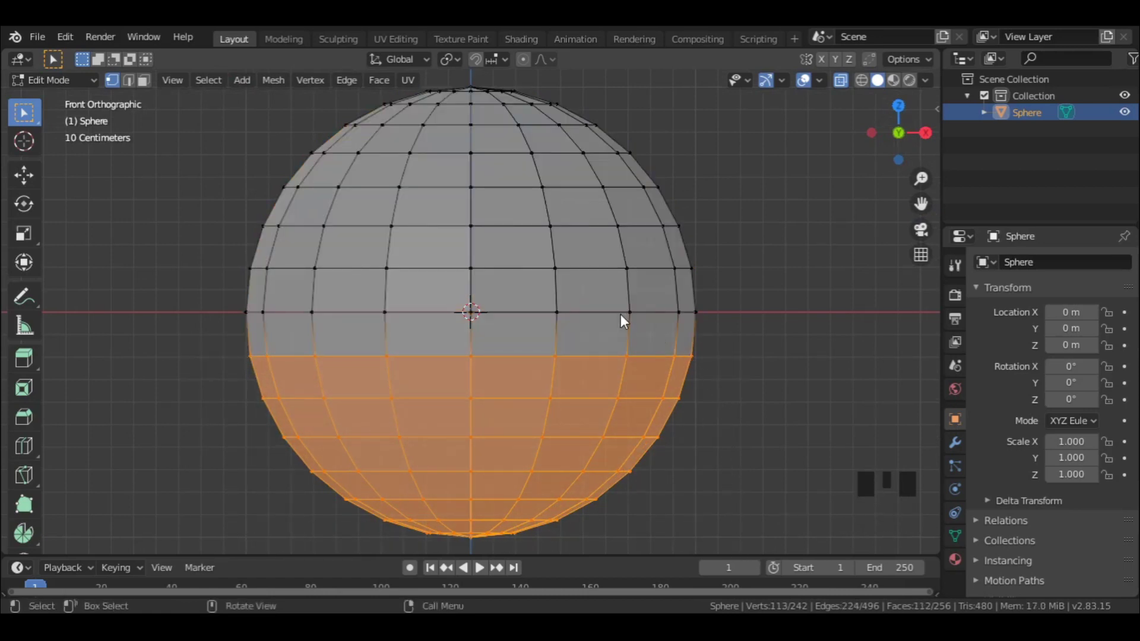
key("x")
left_click(561, 315)
Turn X-ray off and delete the pole vertex at the top of the dome.
mouse_move(543, 311)
middle_mouse_down()
mouse_move(479, 323)
mouse_move(512, 440)
middle_mouse_up()
scroll(484, 384, "down", 3)
key("alt+z")
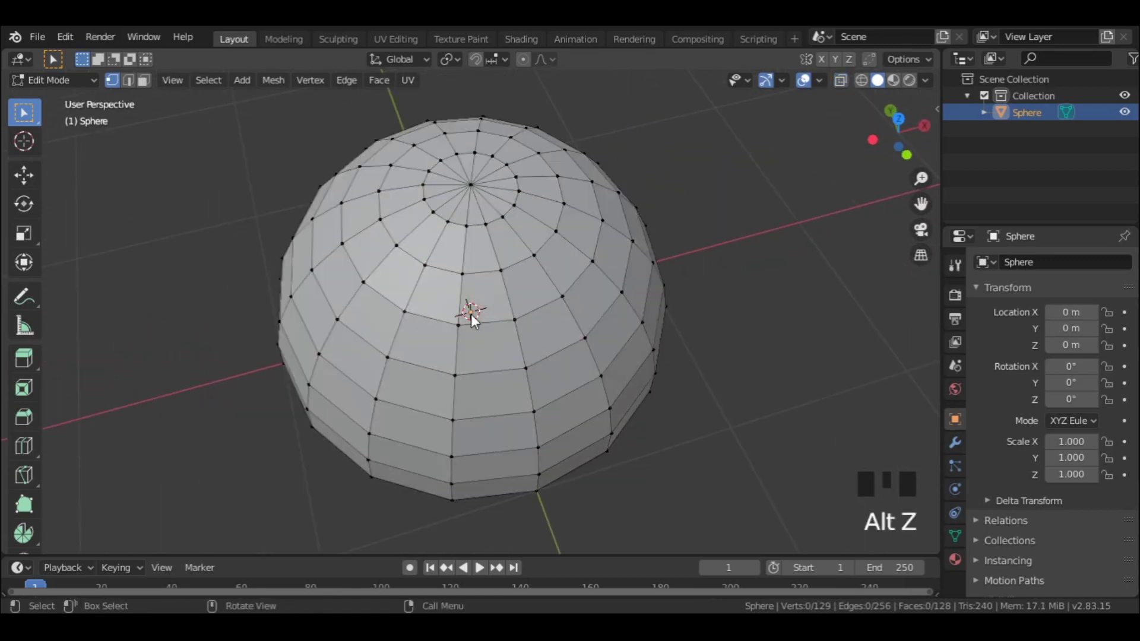
left_click(470, 186)
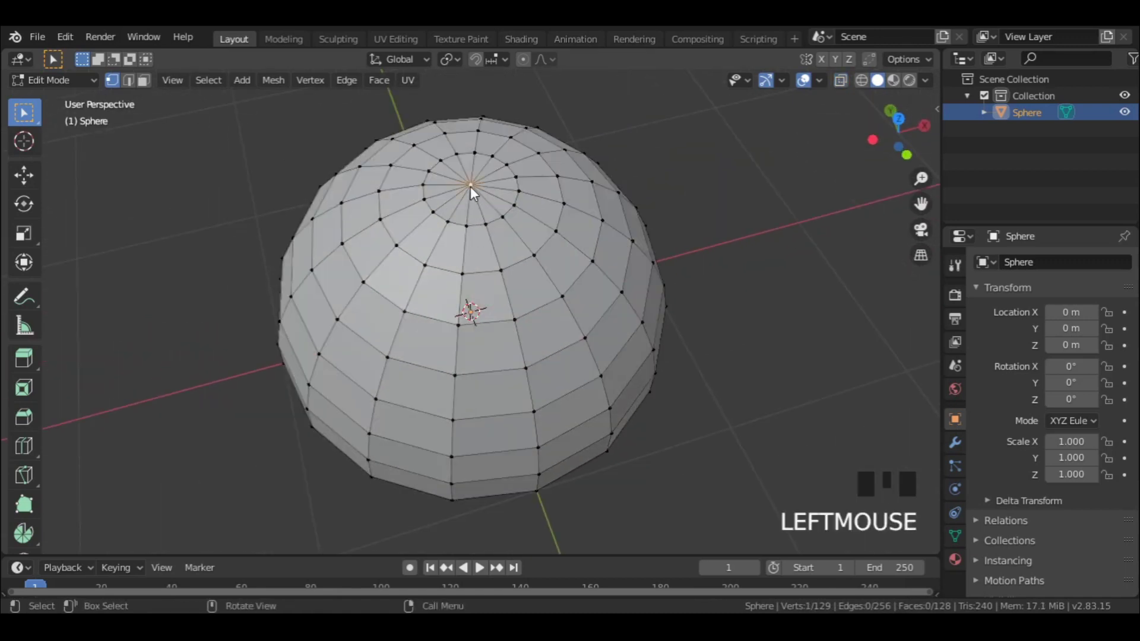
key("x")
left_click(435, 188)
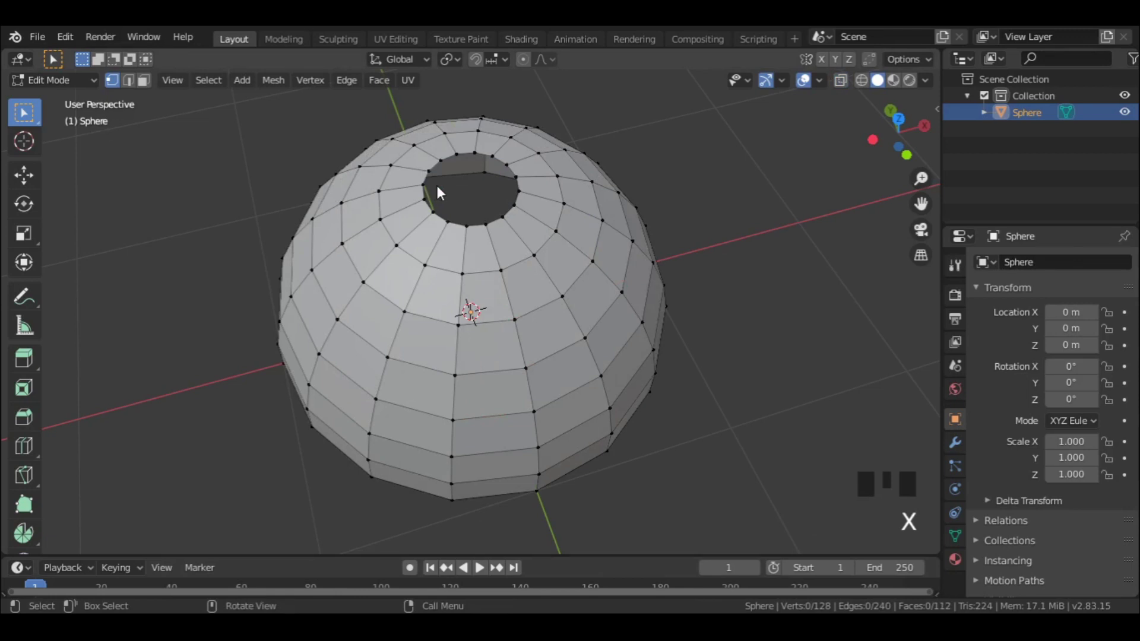
Select the hole's rim without its two opposite middle vertices and join both sides with Bridge Edge Loops.
left_click(483, 225, "alt")
middle_click_drag(483, 224, 508, 272, "shift")
scroll(485, 249, "up", 2)
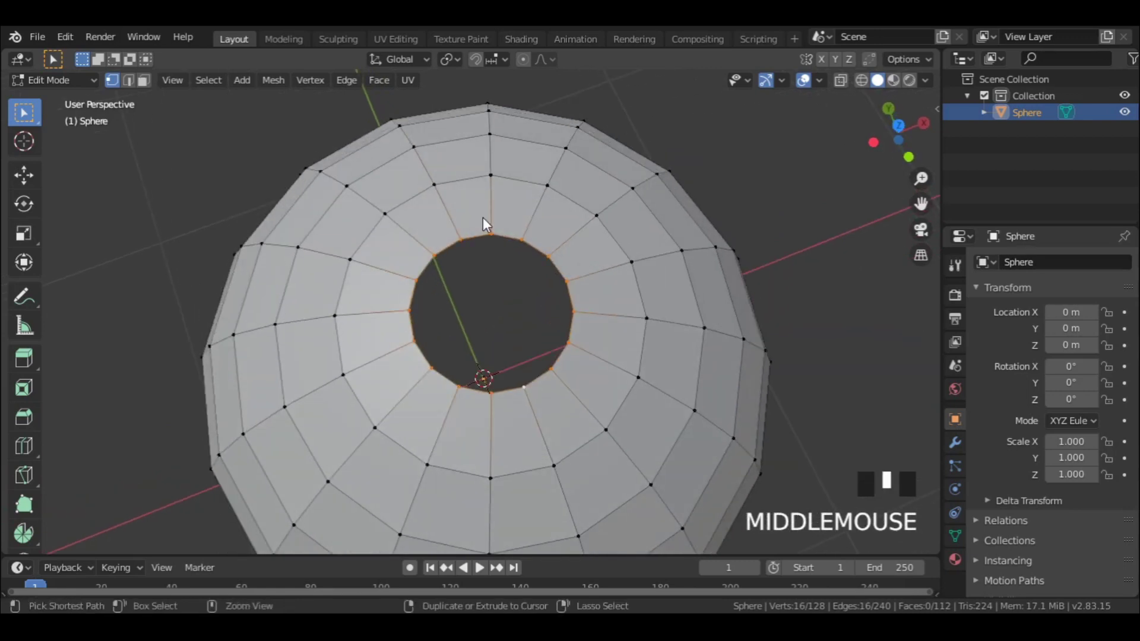
left_click_drag(481, 211, 506, 417, "ctrl")
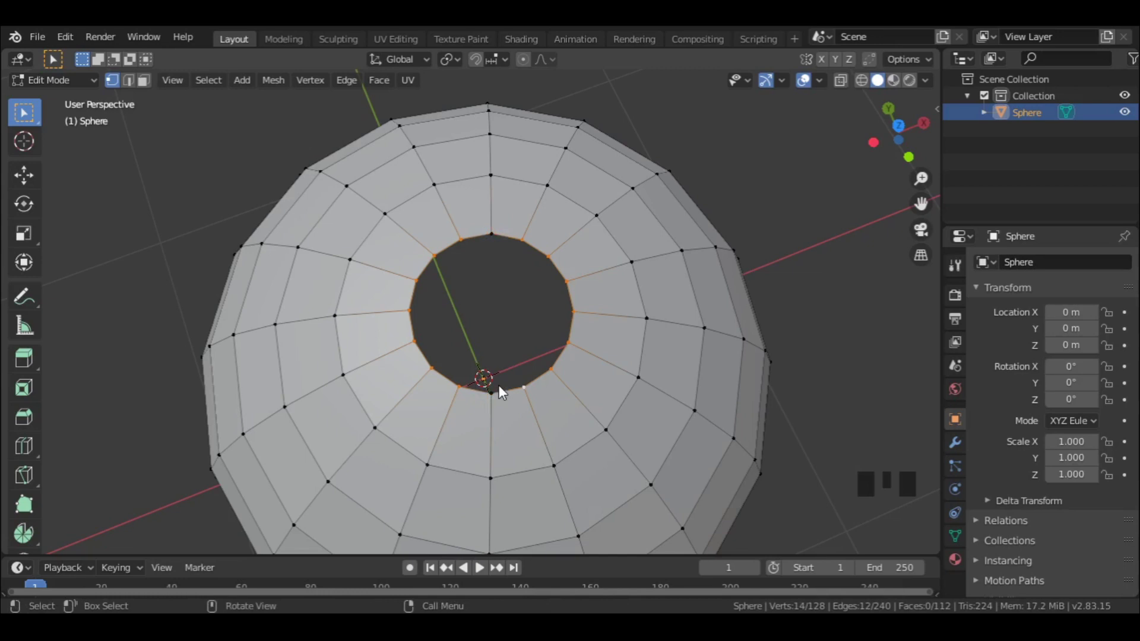
key("ctrl+e")
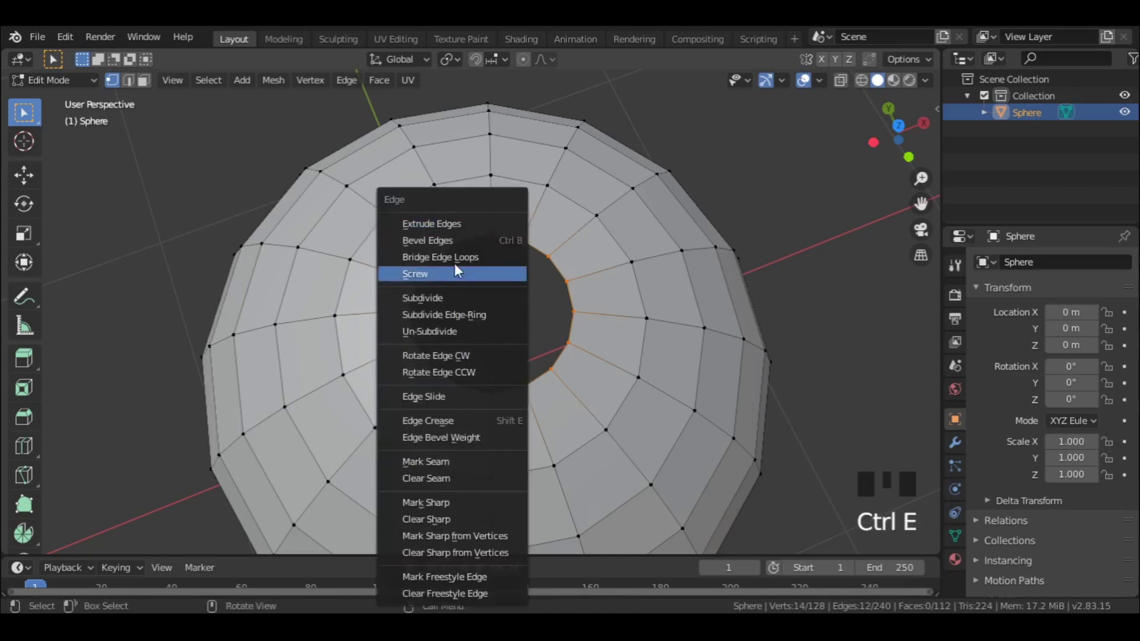
left_click(433, 258)
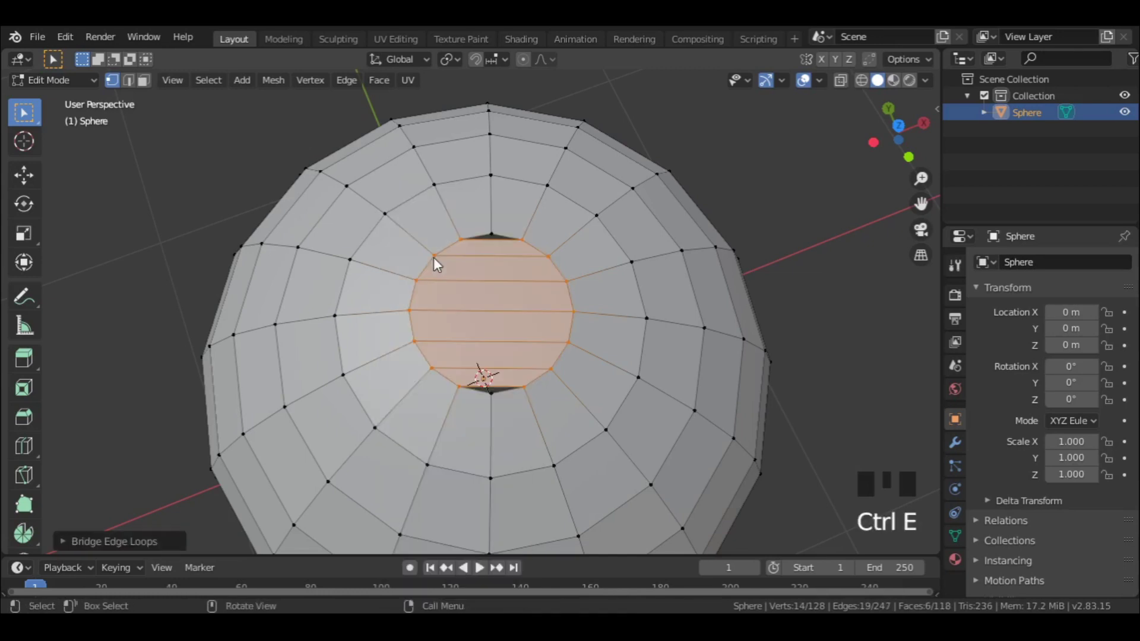
Add a centred loop cut across the bridged faces at the top of the dome.
key("ctrl+r")
left_click(488, 309)
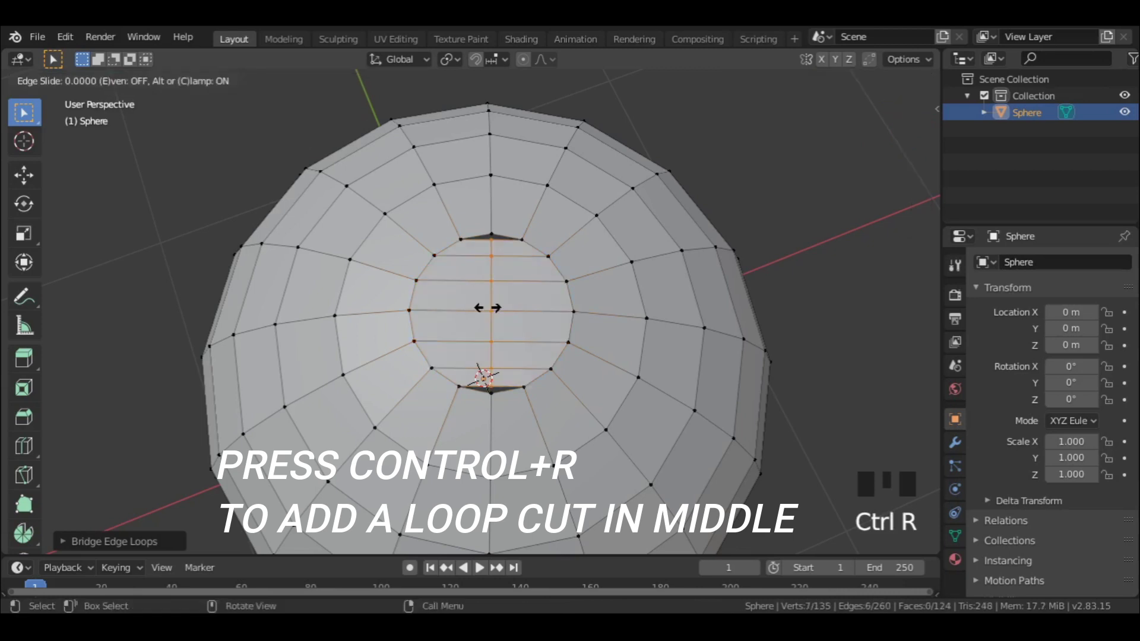
right_click(488, 309)
Close the gaps at both ends of the new loop cut by merging each vertex pair at its center.
scroll(489, 308, "up", 2)
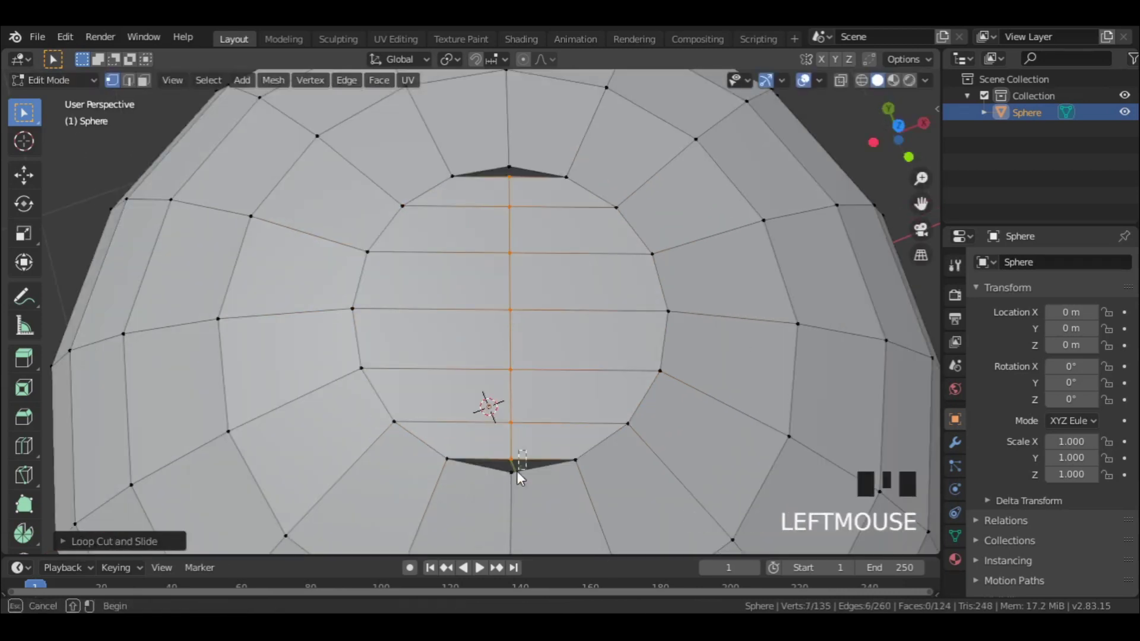
left_click(500, 483)
key("m")
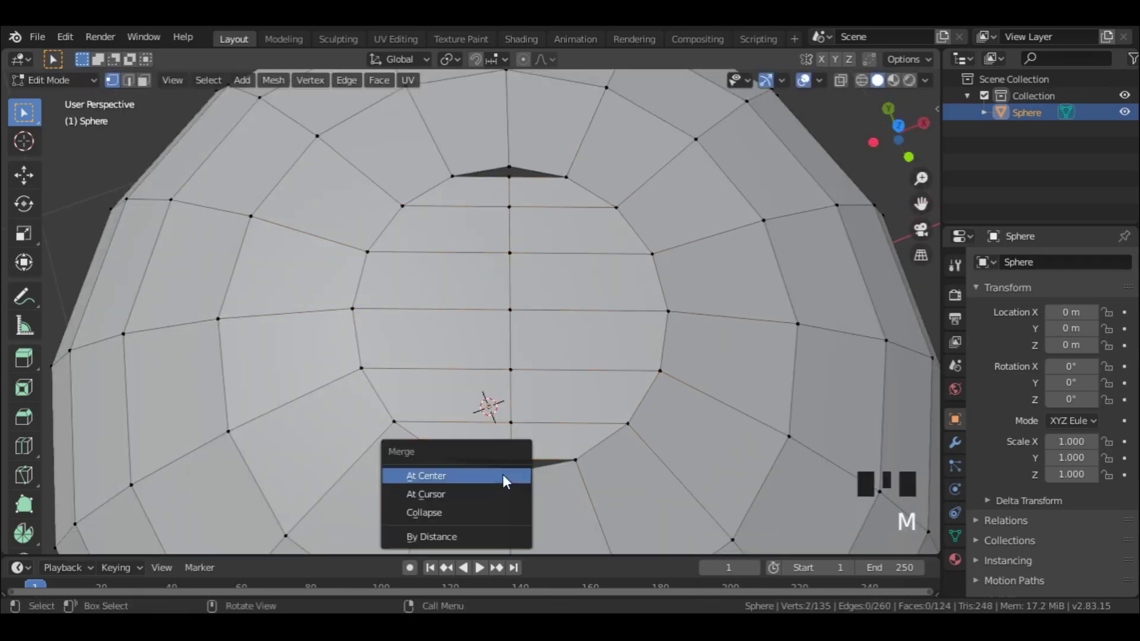
left_click(458, 479)
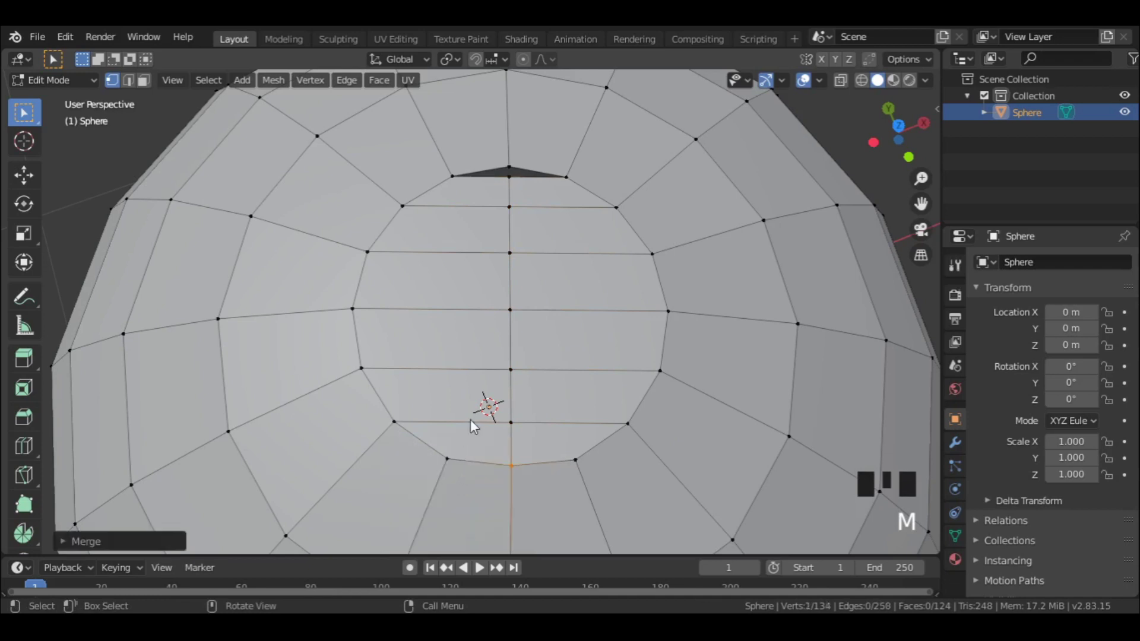
left_click_drag(486, 141, 522, 196)
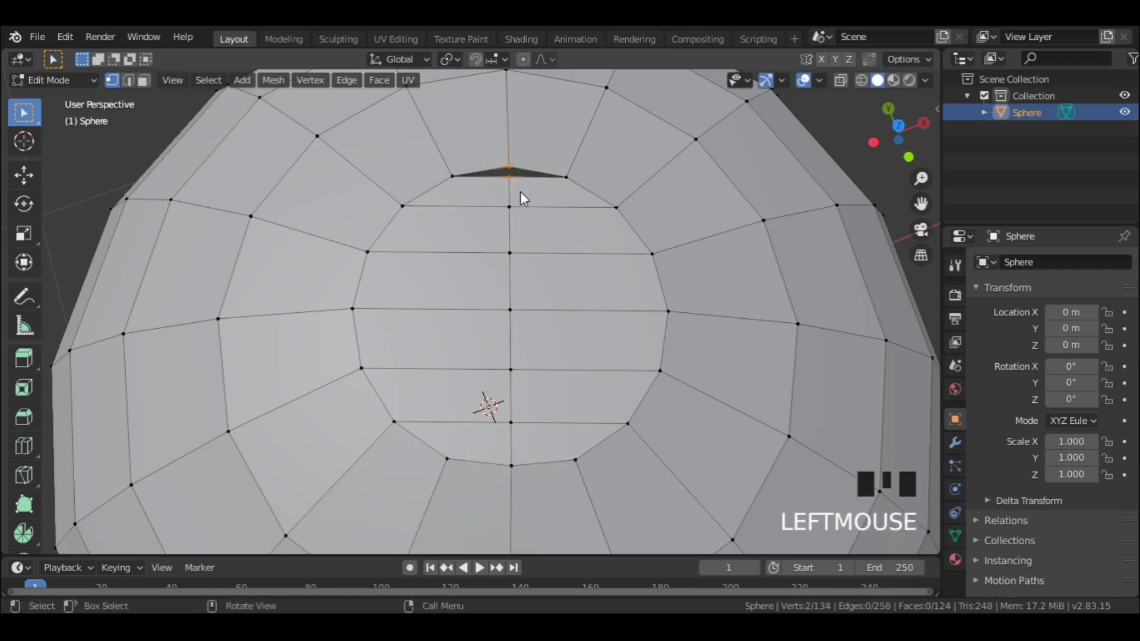
key("m")
left_click(506, 193)
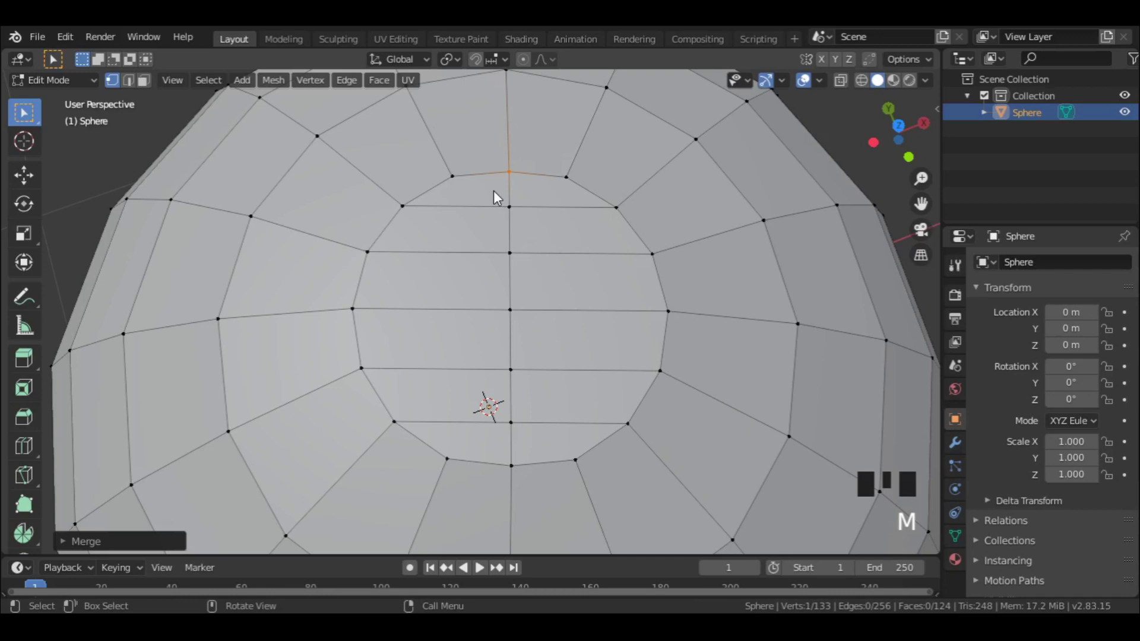
Scale the two inner vertices on each side of the centre vertex along the cut inward toward it.
left_click_drag(487, 191, 528, 266)
left_click_drag(538, 356, 482, 426, "shift")
key("s")
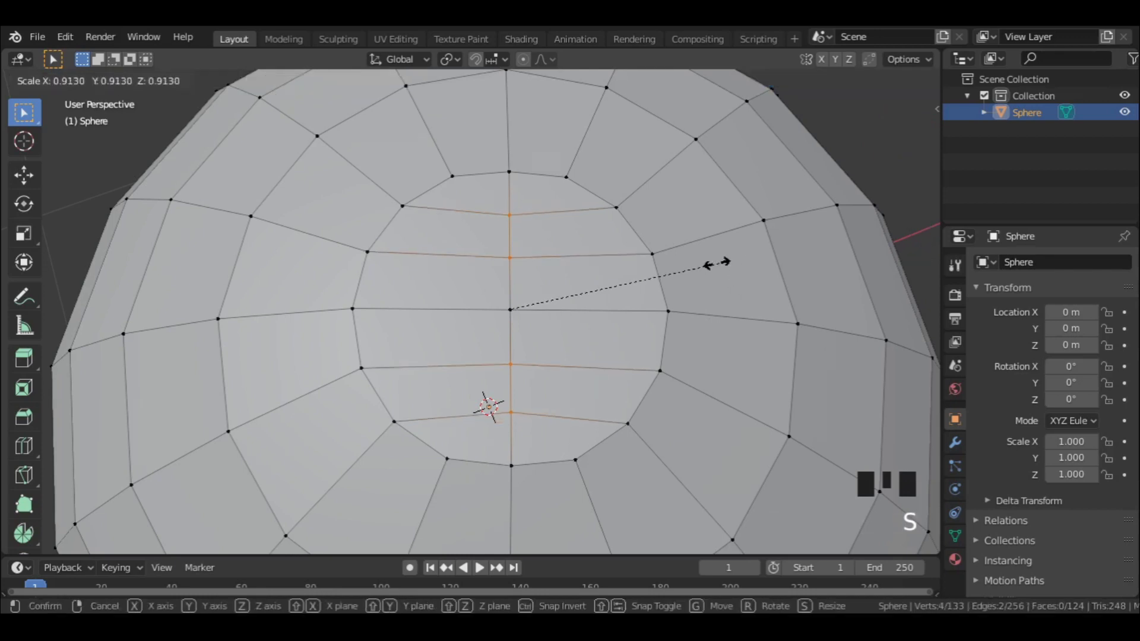
left_click(637, 272)
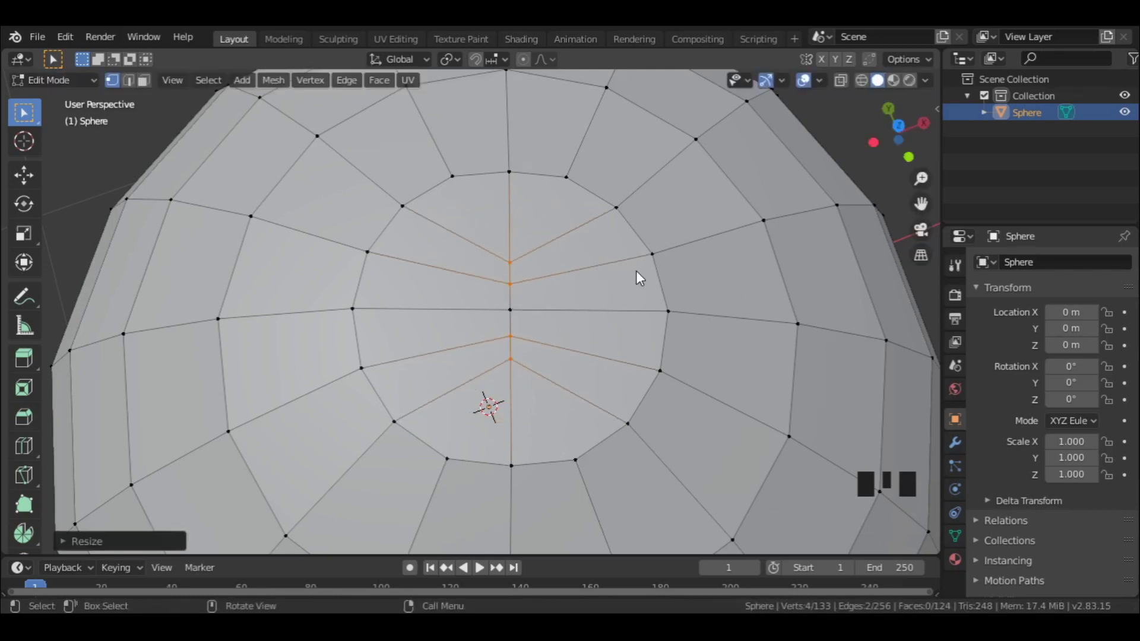
Return to Object Mode, add a Mirror modifier to the dome on the Z axis only, and apply it.
scroll(636, 272, "down", 5)
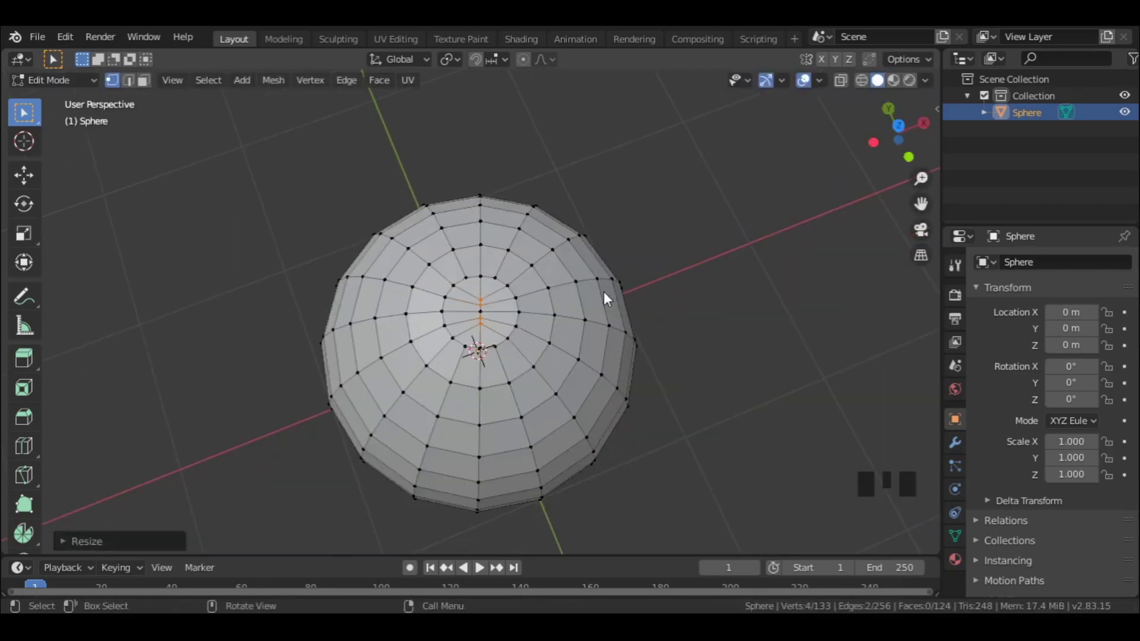
middle_click_drag(521, 367, 541, 248)
key("Tab")
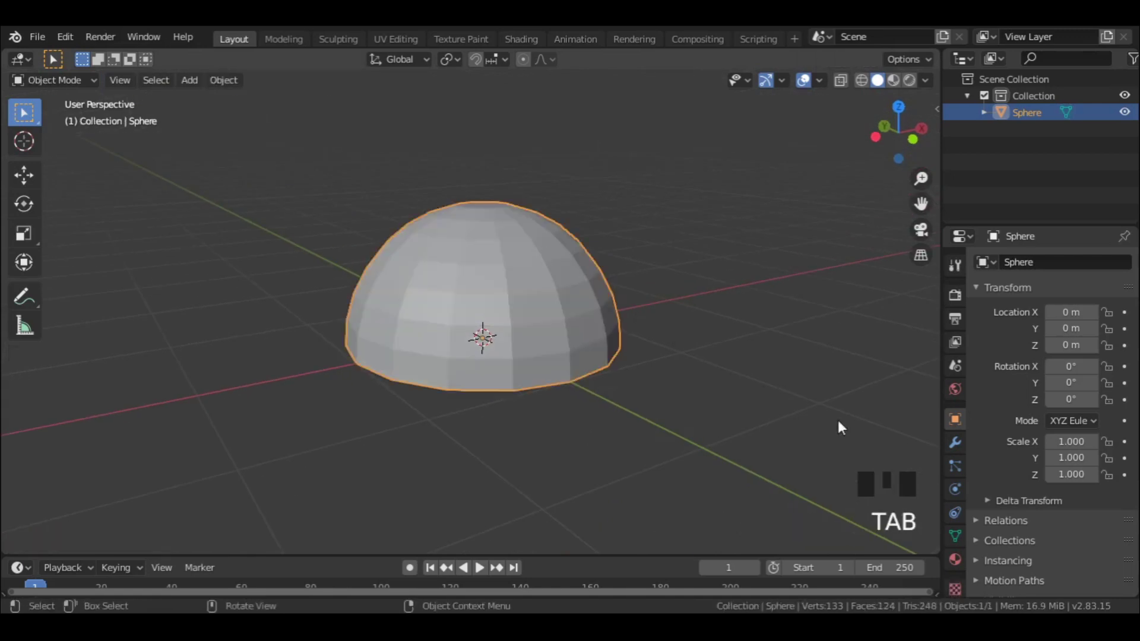
left_click(955, 443)
left_click(1001, 262)
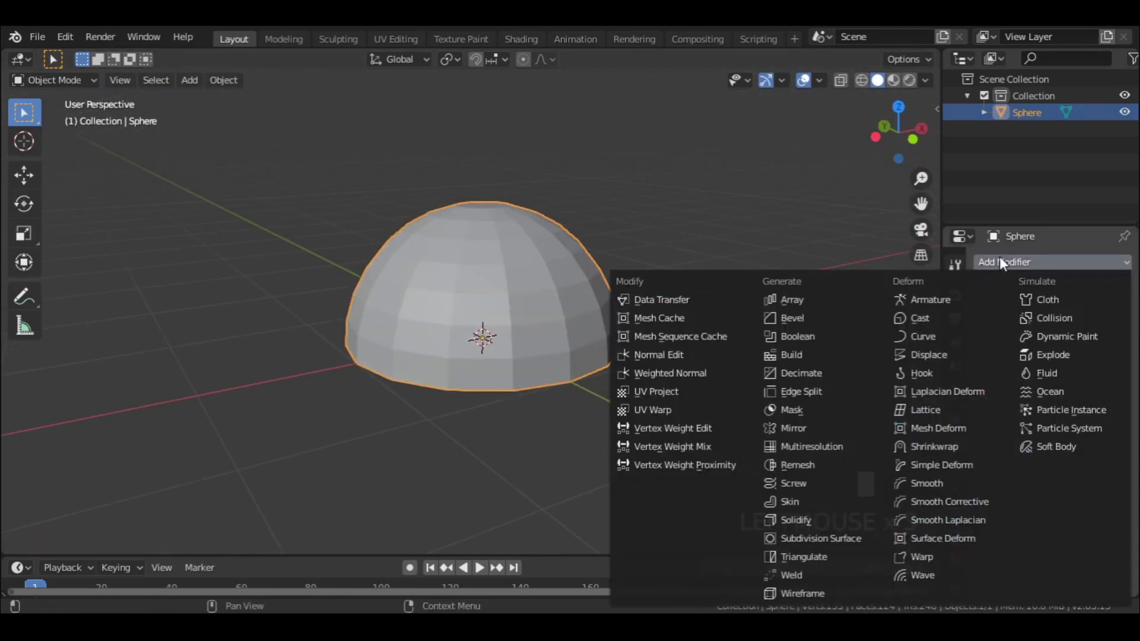
left_click(833, 426)
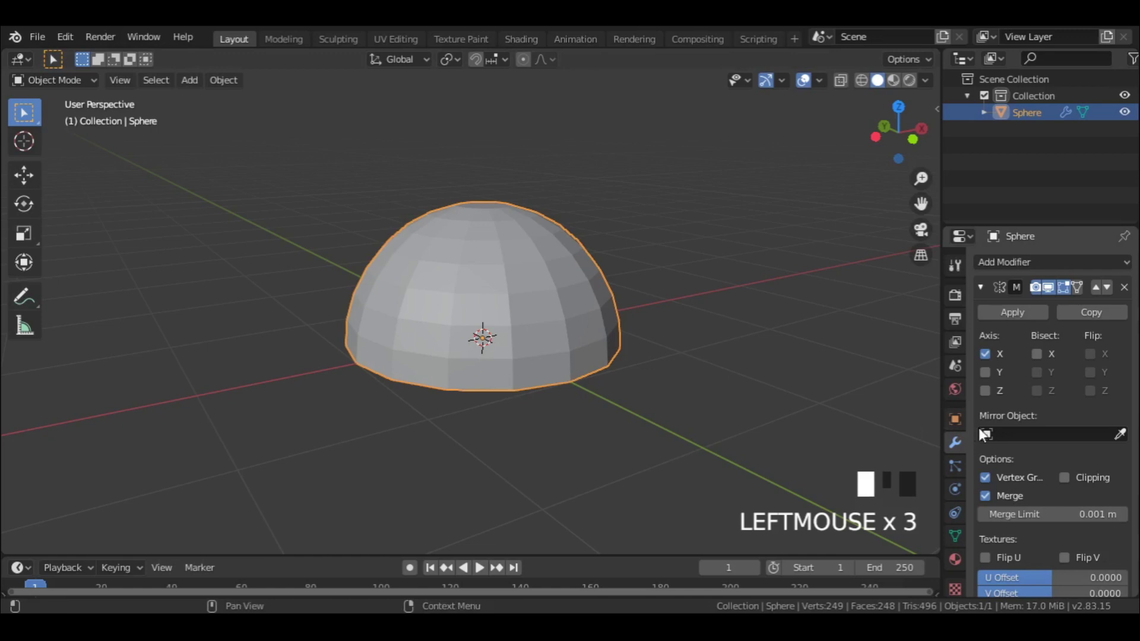
left_click(985, 354)
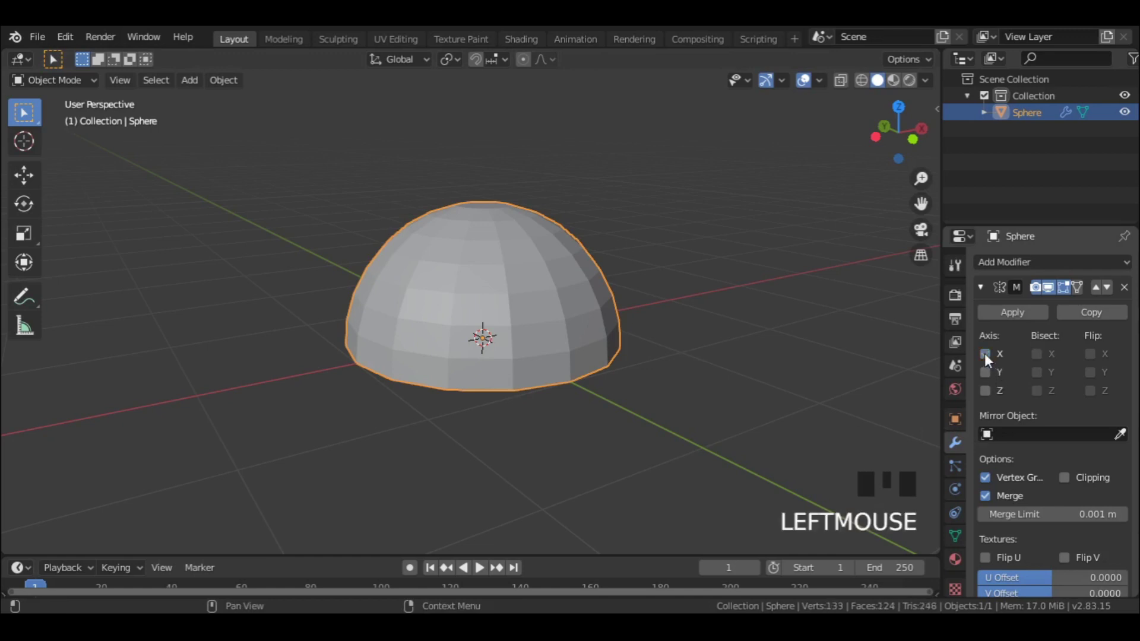
left_click(986, 392)
left_click(993, 312)
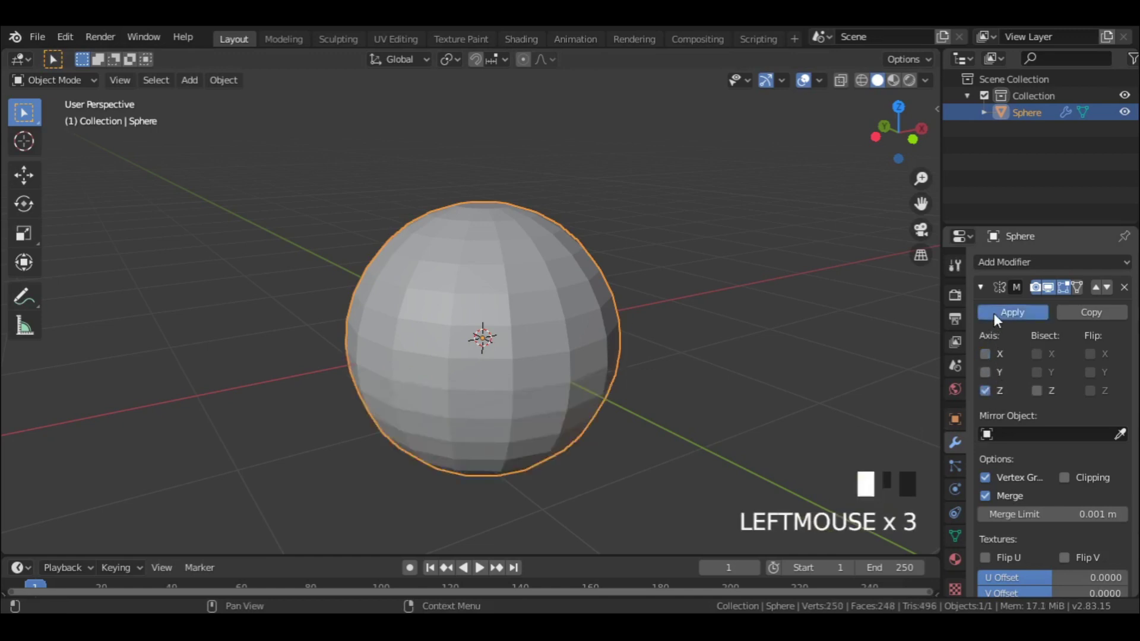
In Edit Mode, select the two curved edge loops beside the ball's pole and the two straight loops crossing at its centre.
key("Tab")
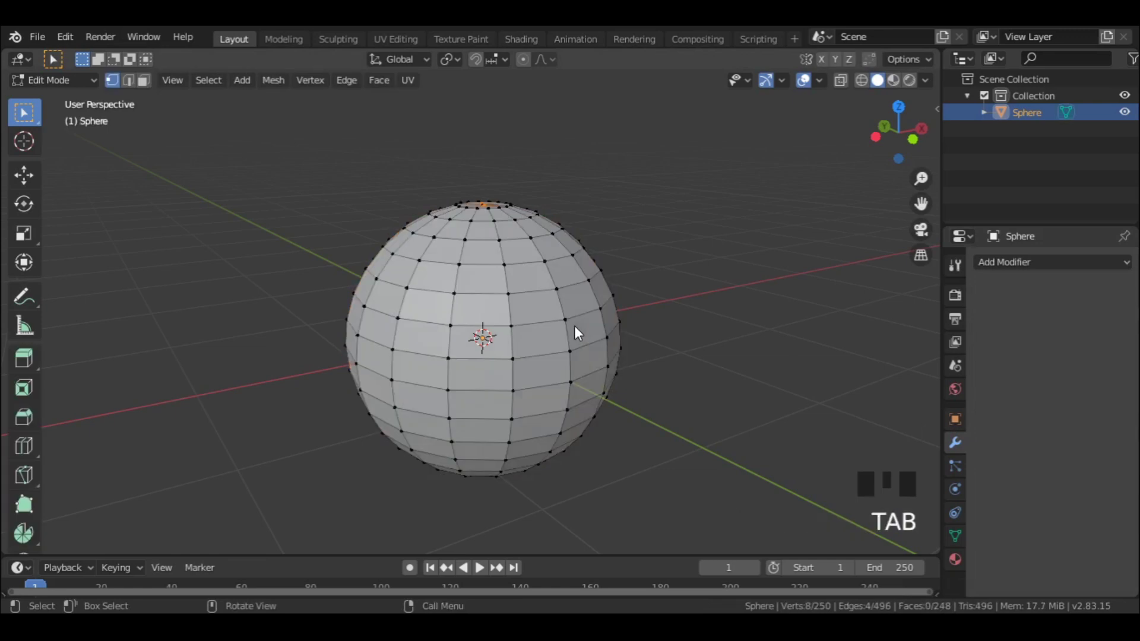
middle_click_drag(492, 294, 514, 365)
scroll(514, 364, "up", 3)
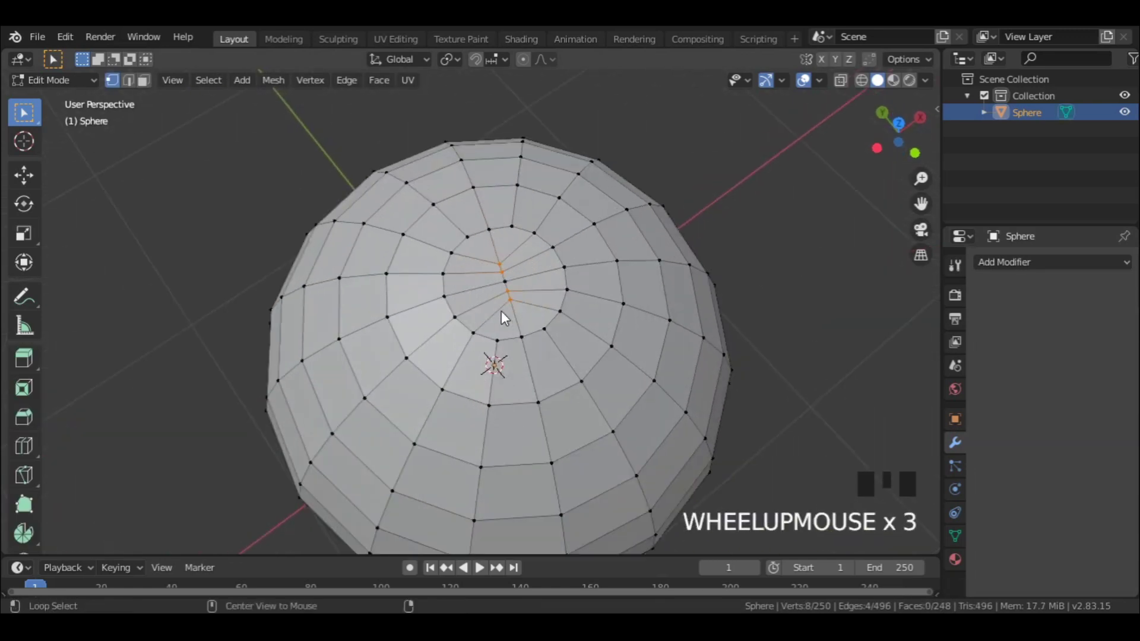
left_click(488, 314, "alt")
left_click(477, 267, "alt+shift")
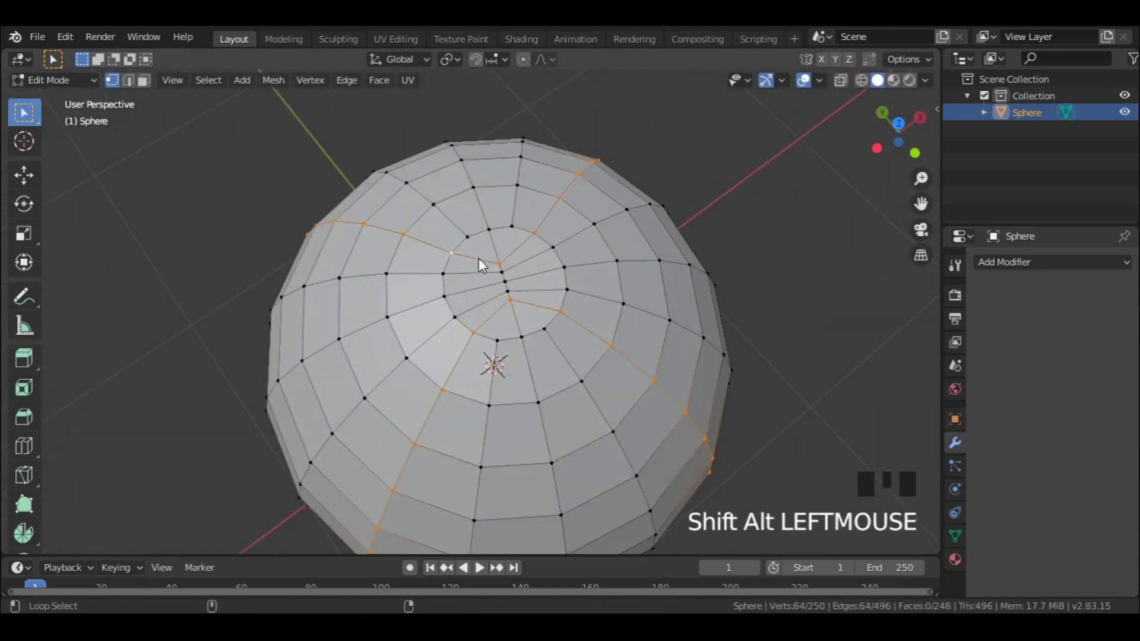
left_click(465, 286, "alt+shift")
left_click(493, 242, "alt+shift")
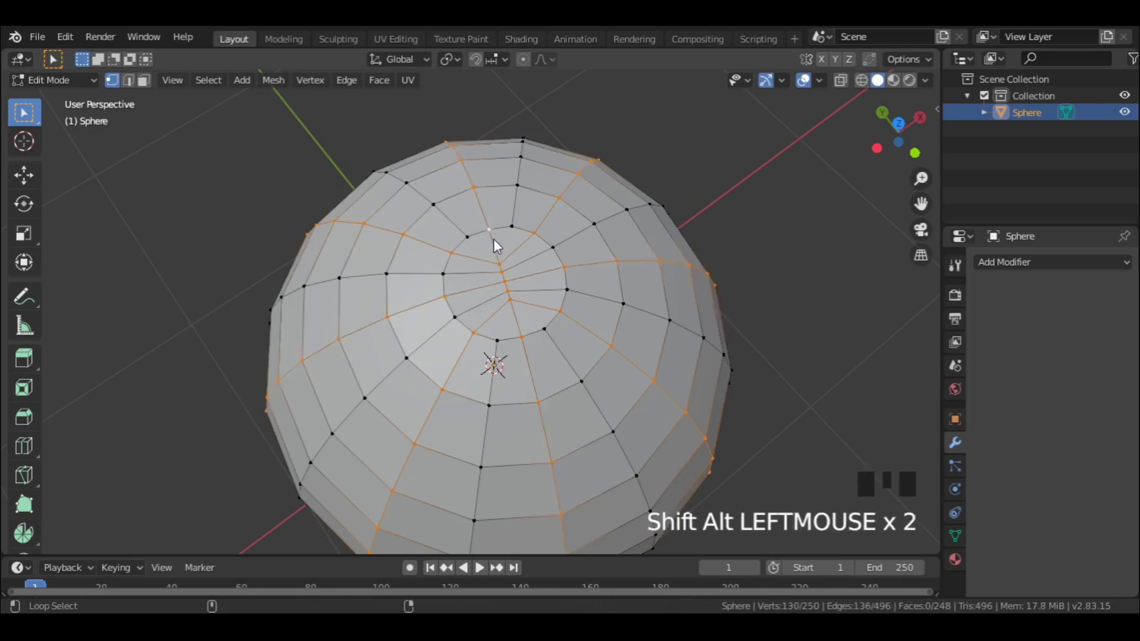
Bevel the selected seam loops with 3 segments and a width of about 0.0275 m.
key("ctrl+b")
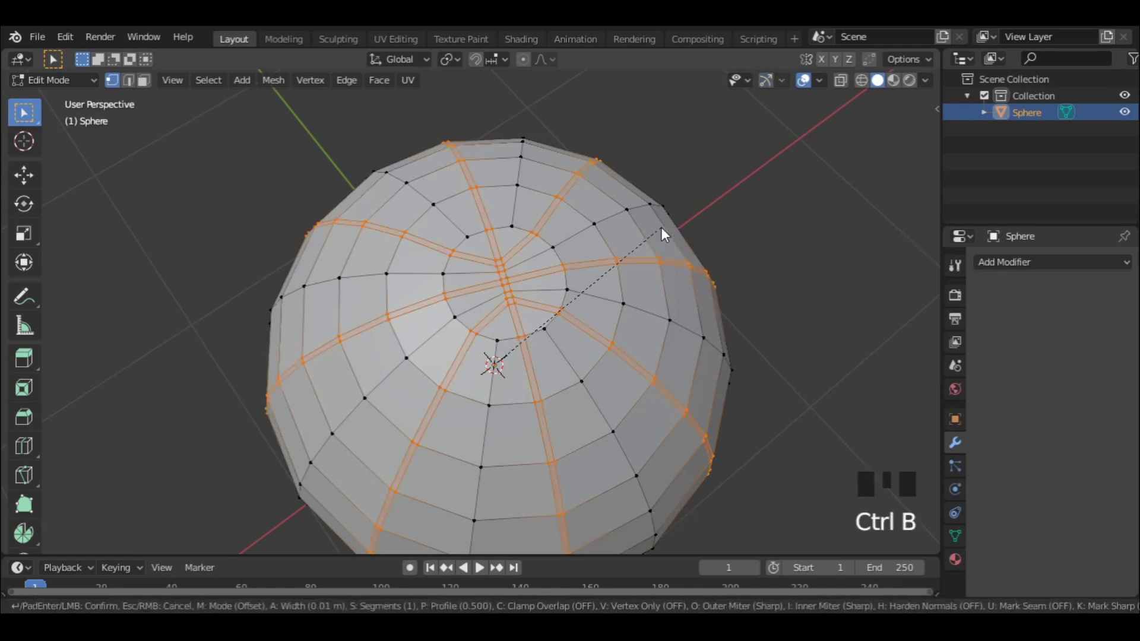
scroll(668, 223, "up", 2)
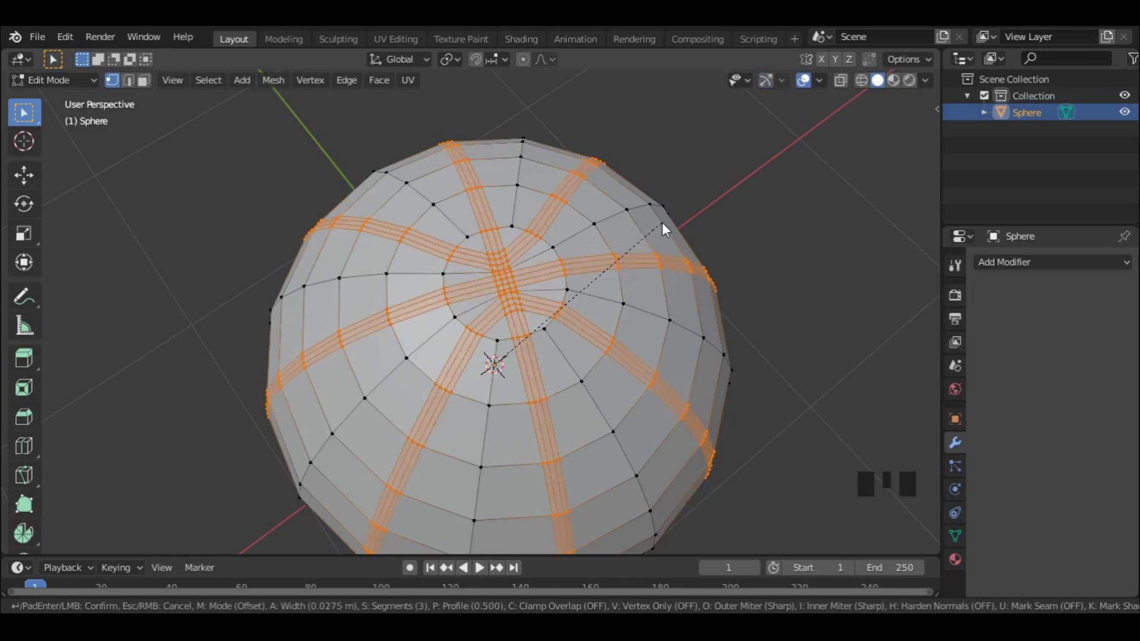
left_click(663, 225)
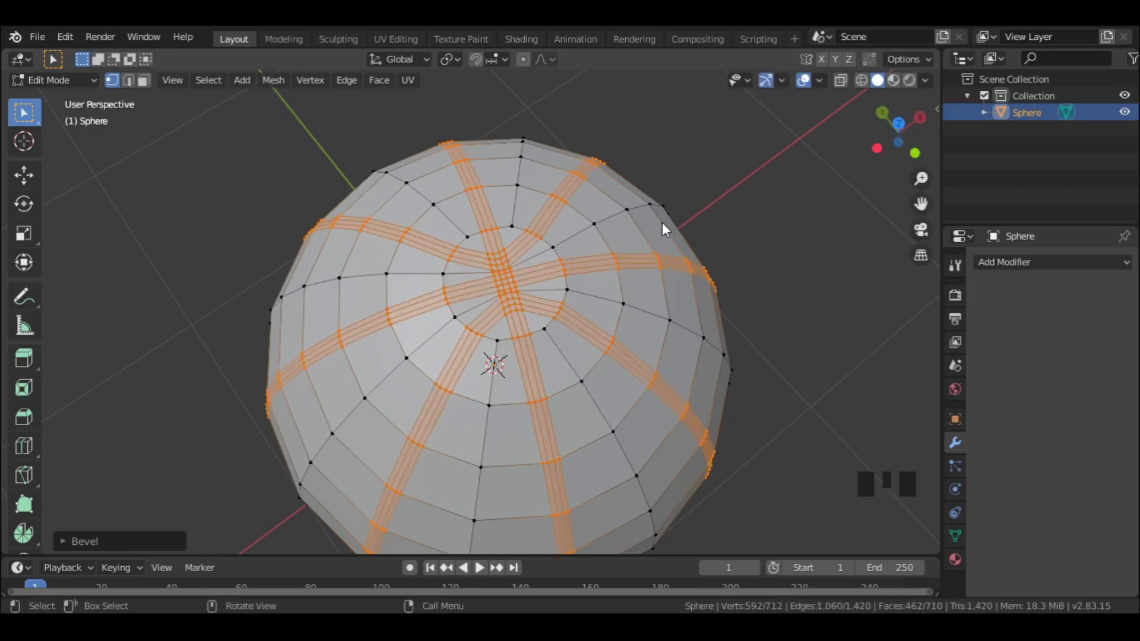
Shrink the selection to the middle of the beveled strips and scale it to about 0.986 to sink the grooves.
key("ctrl+KP_Subtract")
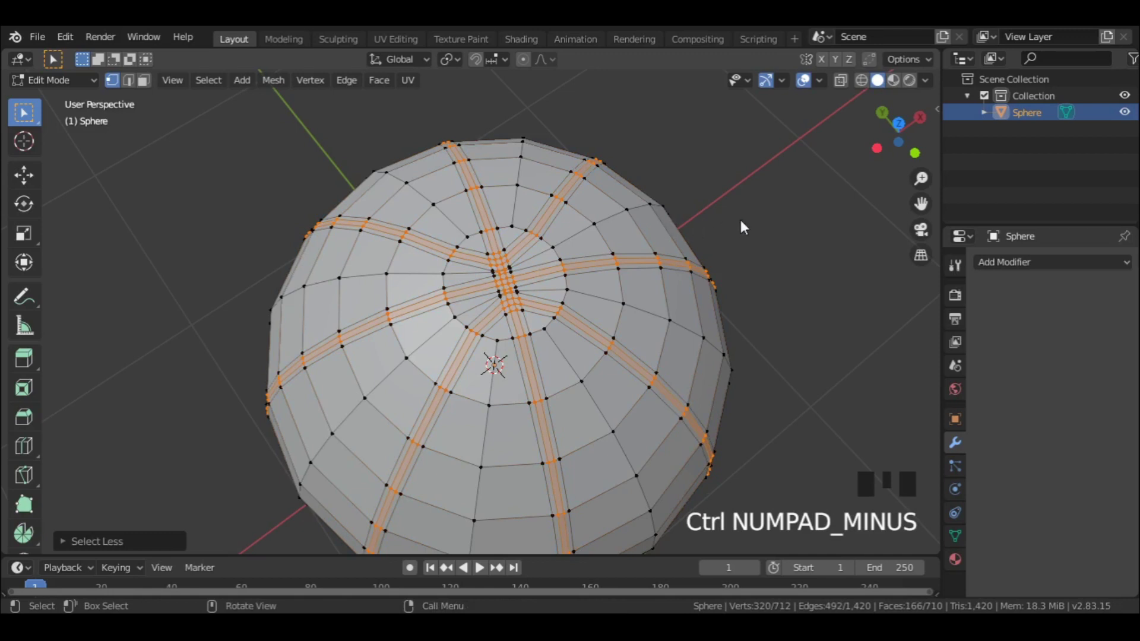
key("s")
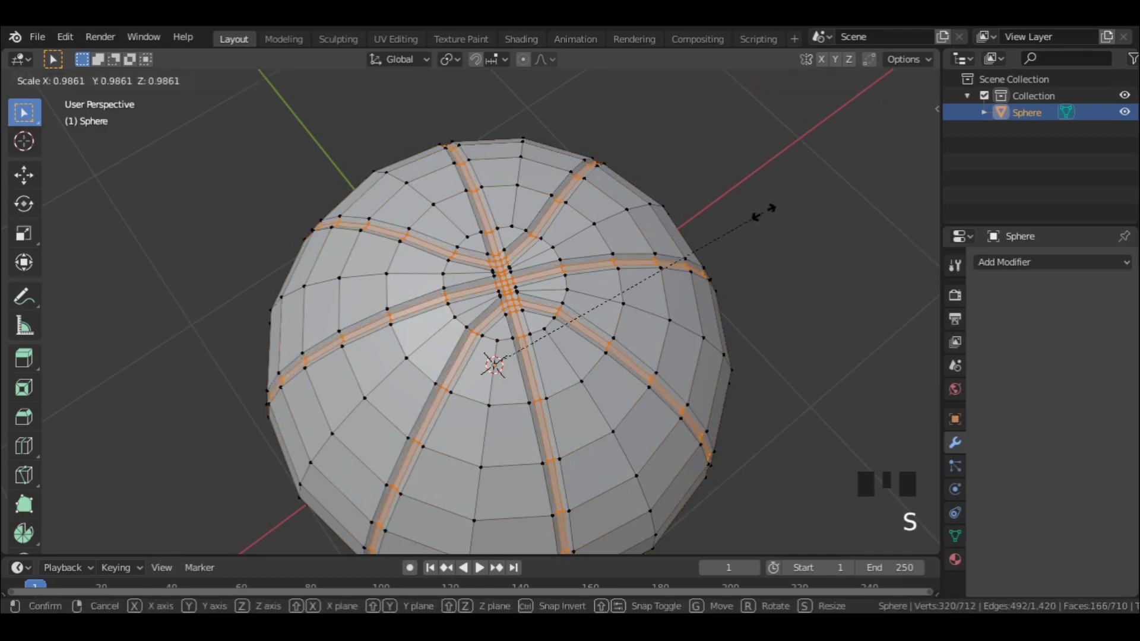
left_click(763, 212)
Return to Object Mode, add a level 2 Subdivision Surface modifier to the ball, and apply it.
key("Tab")
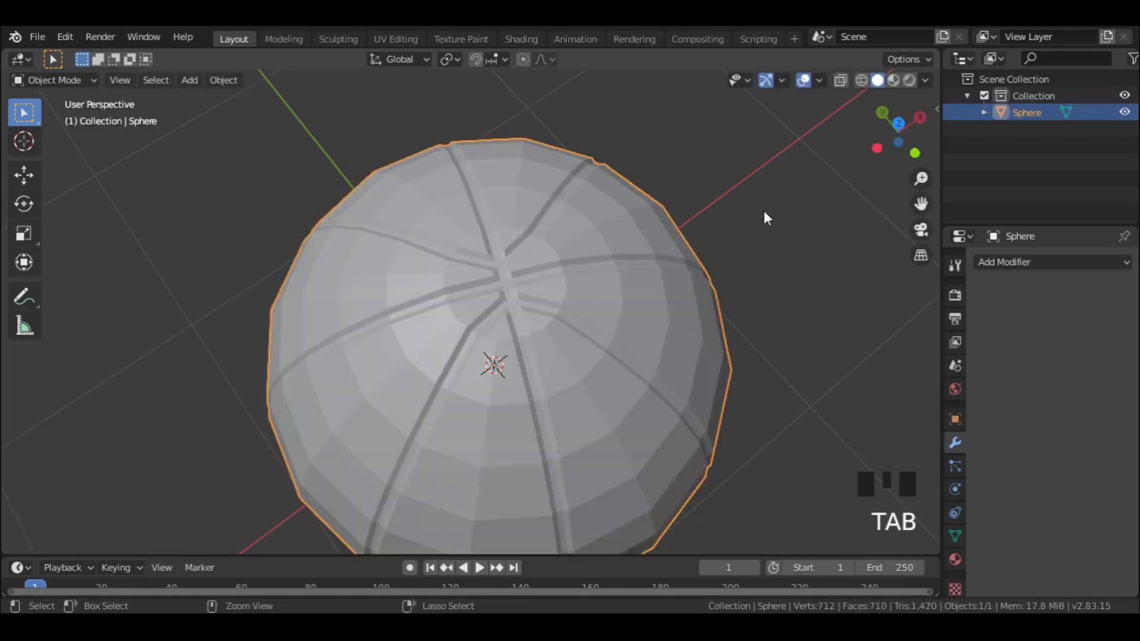
key("ctrl+2")
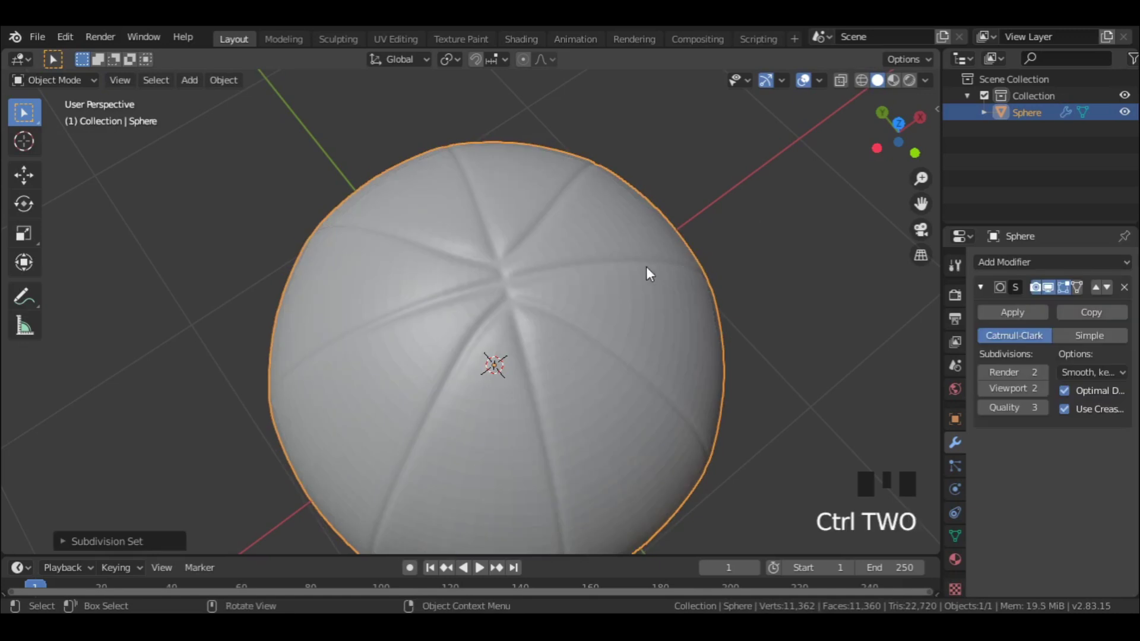
scroll(630, 272, "down", 2)
middle_click_drag(630, 272, 637, 209)
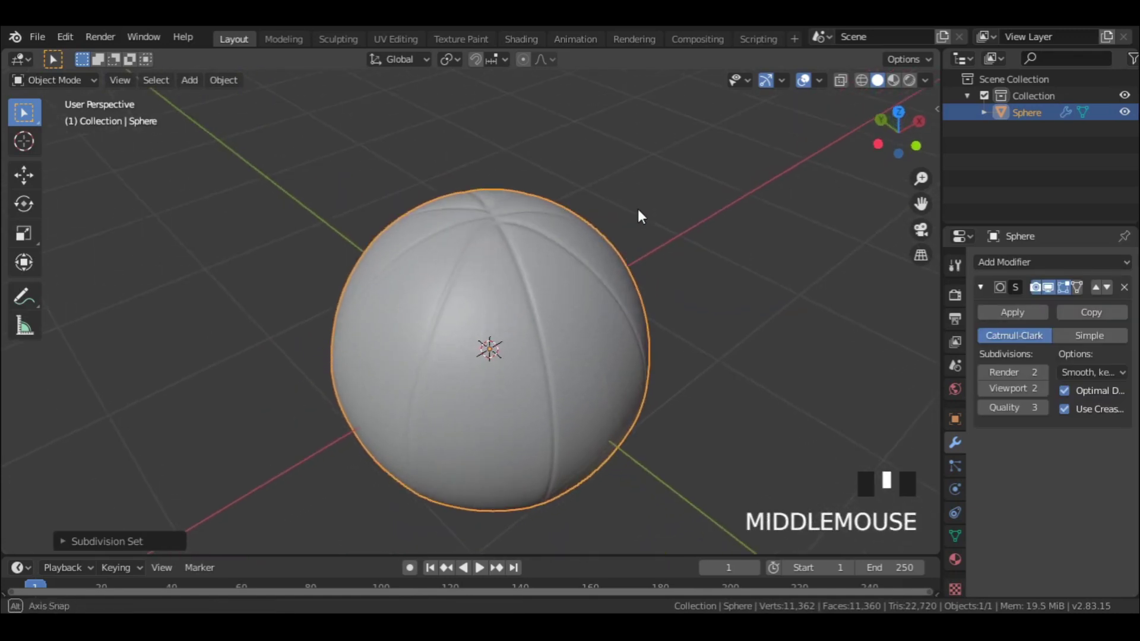
left_click(991, 311)
Shade the ball smooth and switch the viewport to Material Preview shading.
right_click(607, 342)
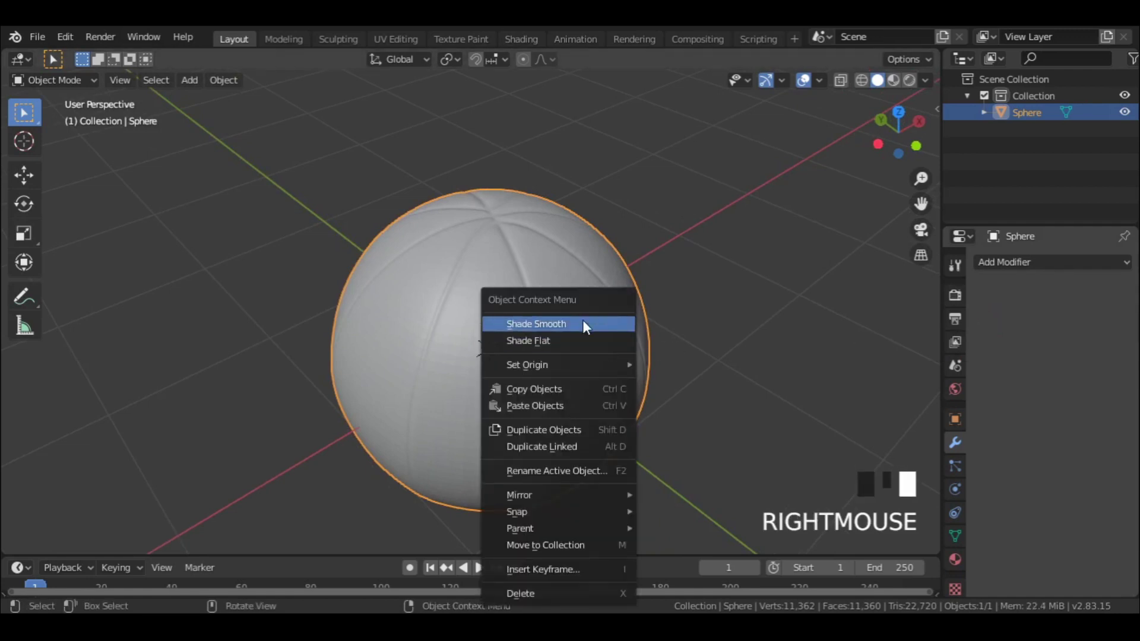
left_click(583, 324)
scroll(588, 351, "up", 2)
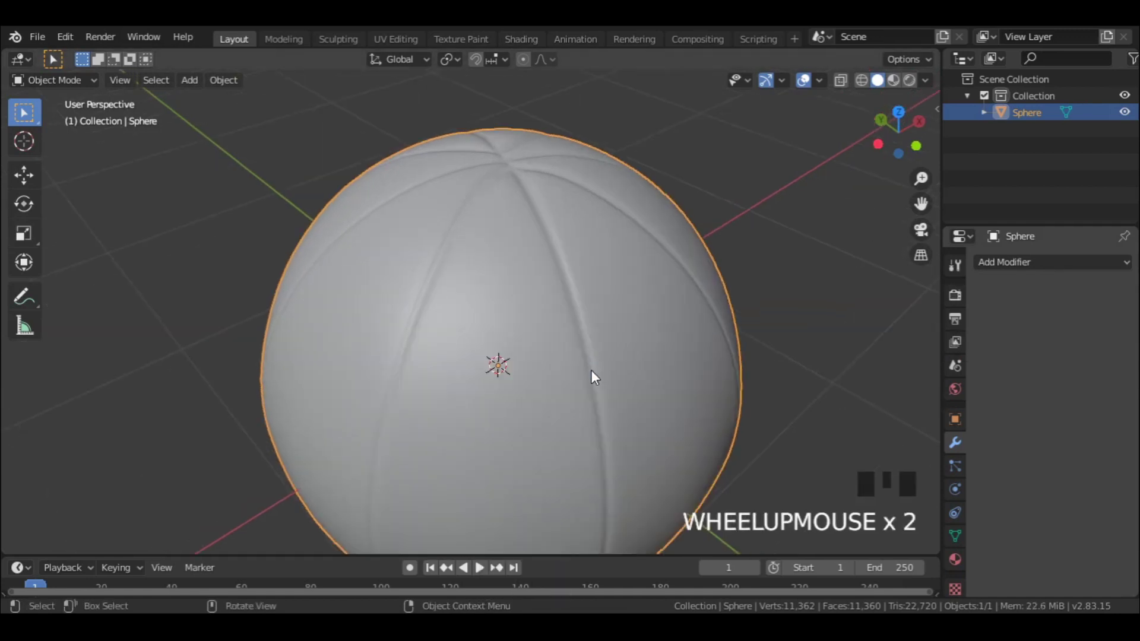
left_click(890, 80)
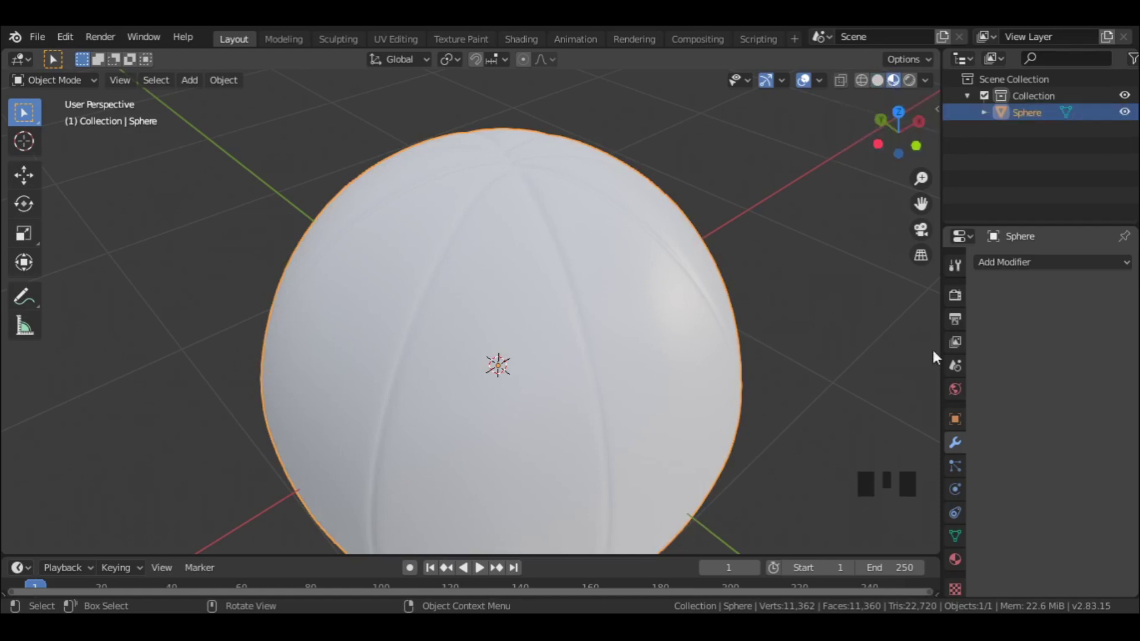
Create a new material for the ball with an orange base color and a roughness of 0.389.
left_click(953, 560)
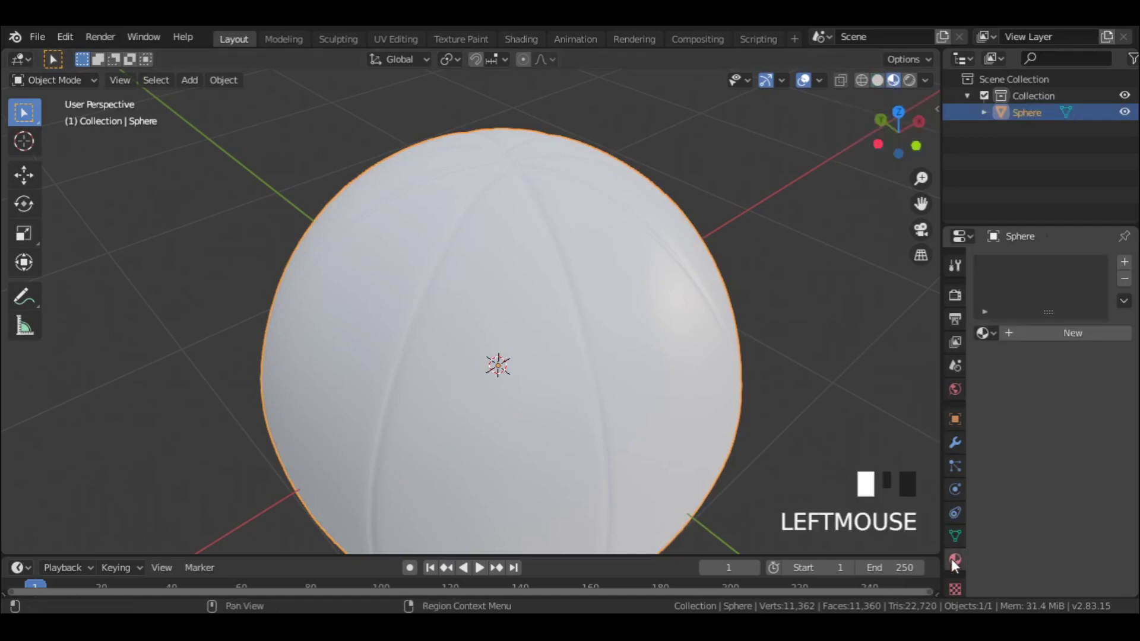
left_click(1041, 333)
left_click(1076, 504)
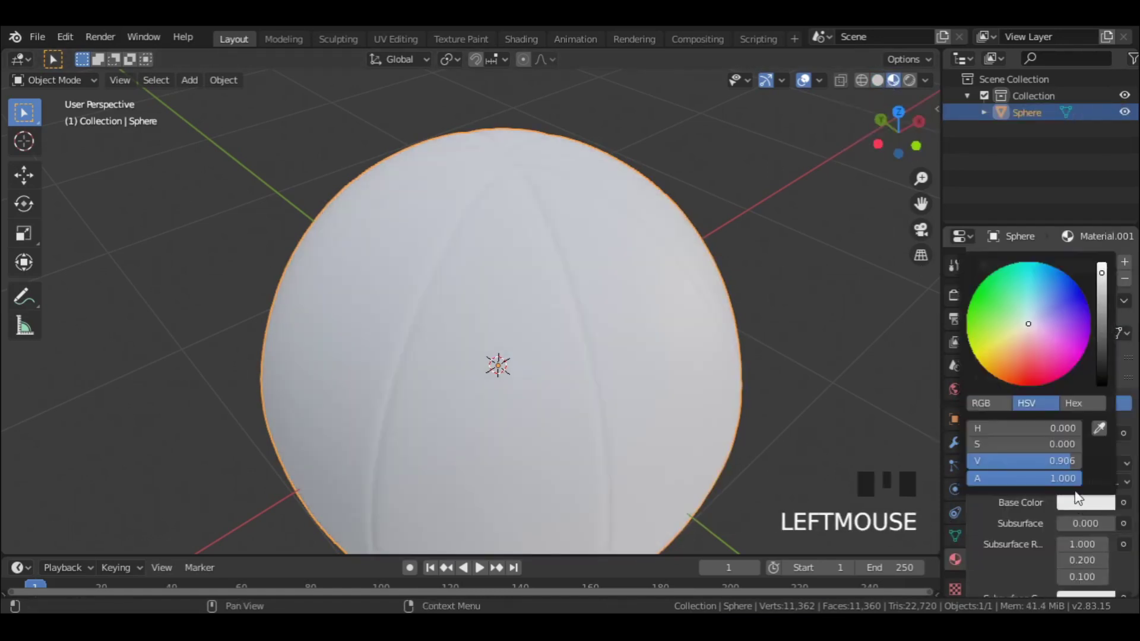
left_click(1011, 369)
scroll(1002, 540, "down", 4)
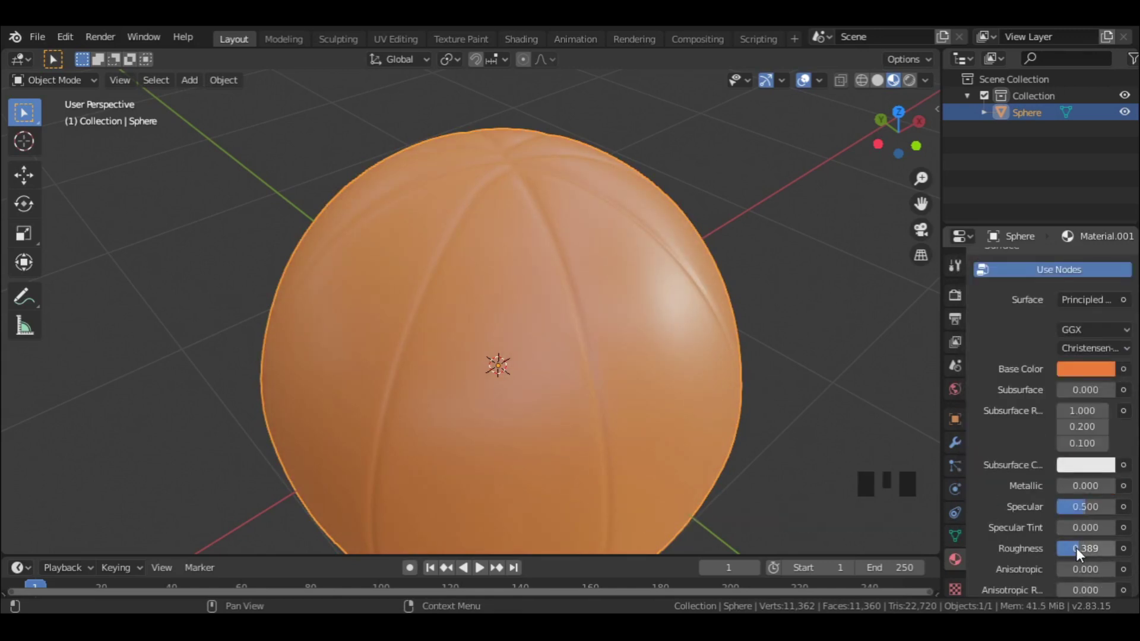
In Edit Mode, add a second material with a near-black base color, value 0.060, and assign it to the selected groove faces.
key("Tab")
scroll(987, 349, "up", 6)
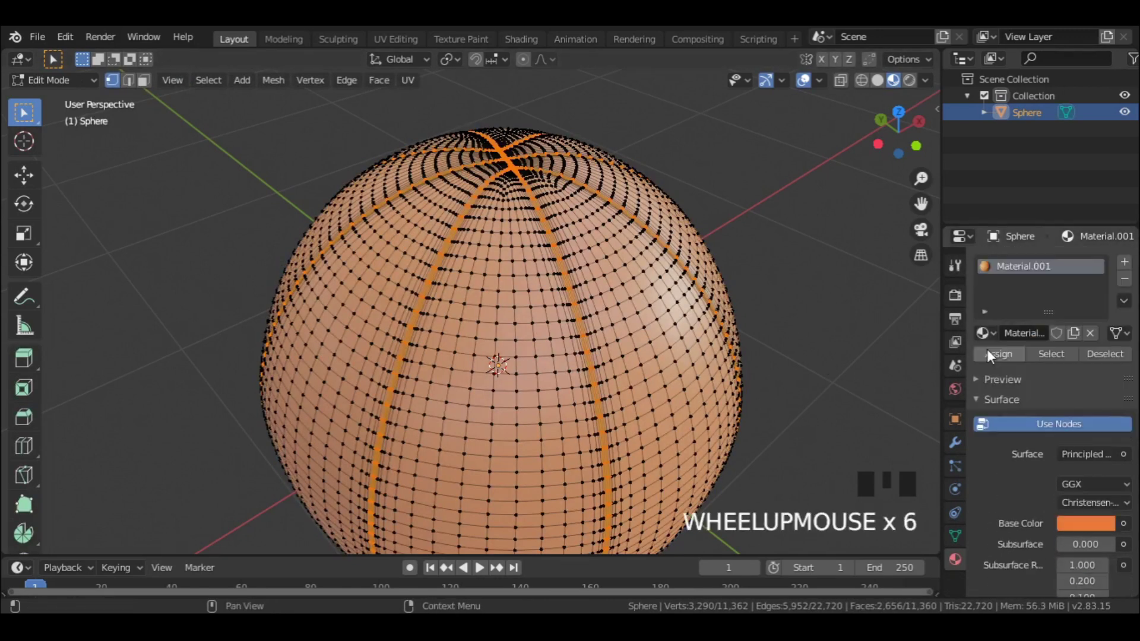
left_click(1124, 262)
left_click(1061, 367)
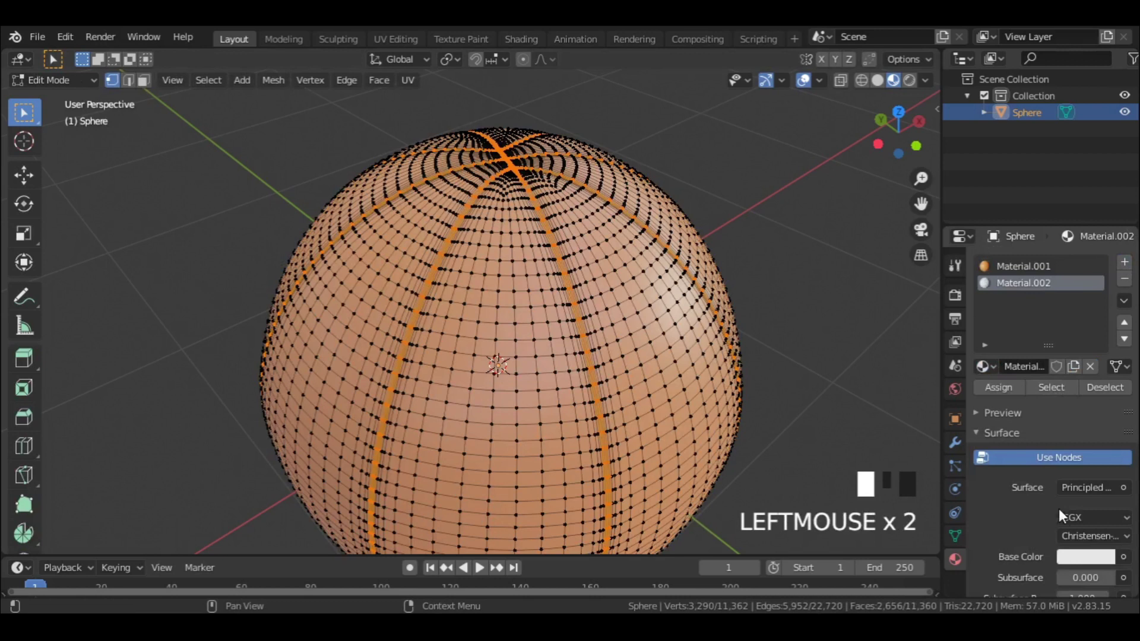
left_click(1080, 552)
left_click_drag(1105, 418, 1102, 433)
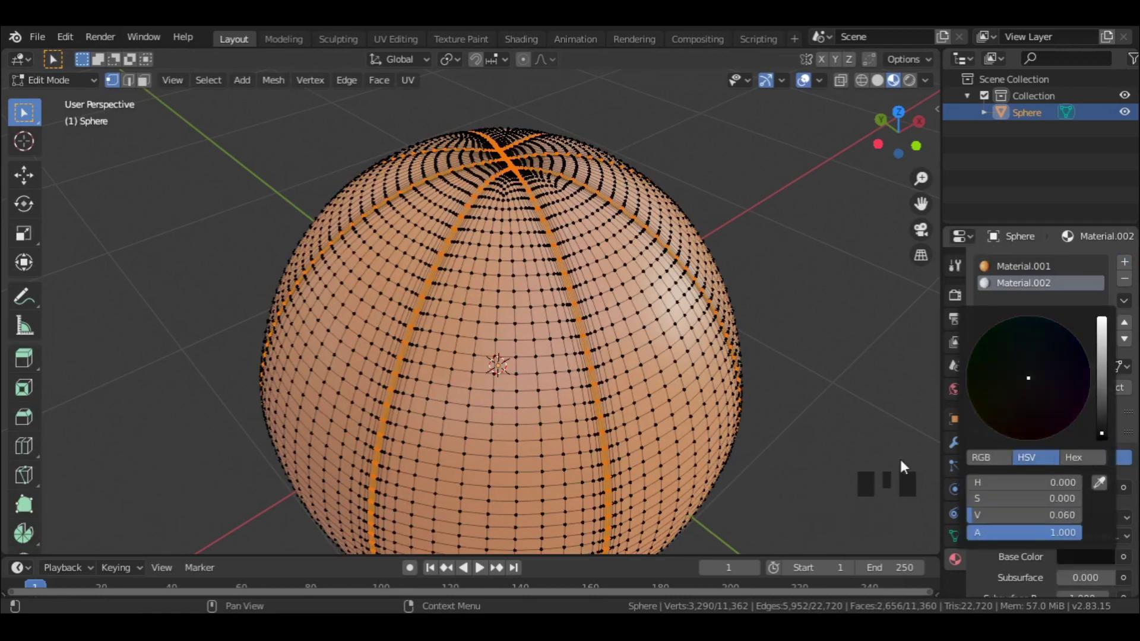
left_click(996, 392)
Set the black groove material's roughness to 0.542 and return to Object Mode.
scroll(1004, 398, "down", 4)
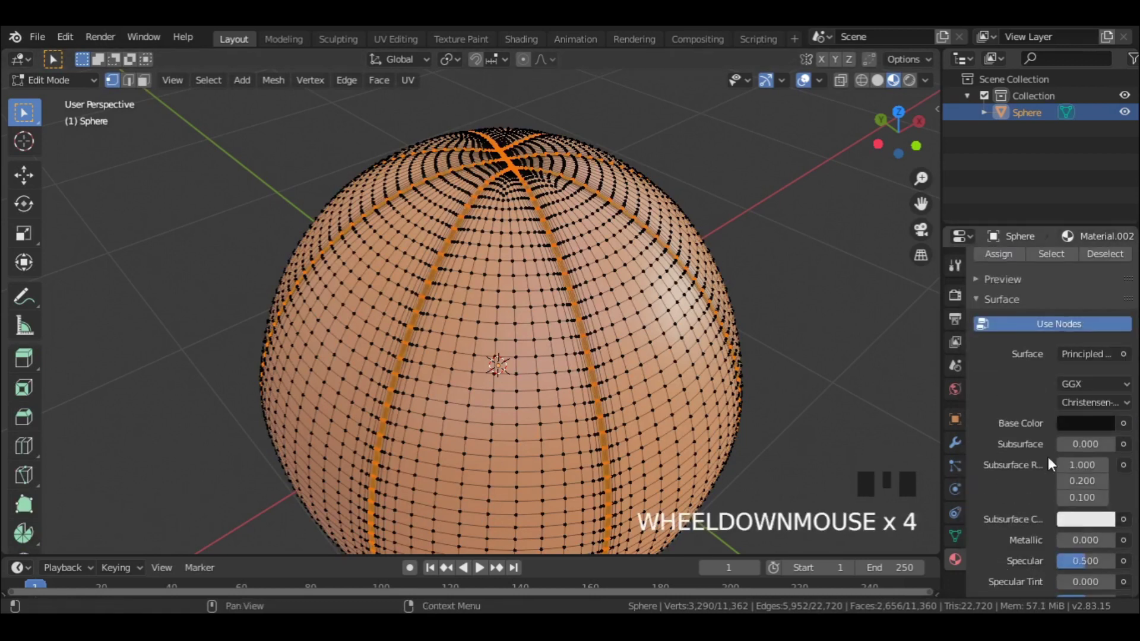
scroll(1077, 559, "down", 2)
mouse_move(1076, 537)
left_mouse_down()
mouse_move(1091, 538)
mouse_move(1060, 533)
left_mouse_up()
key("Tab")
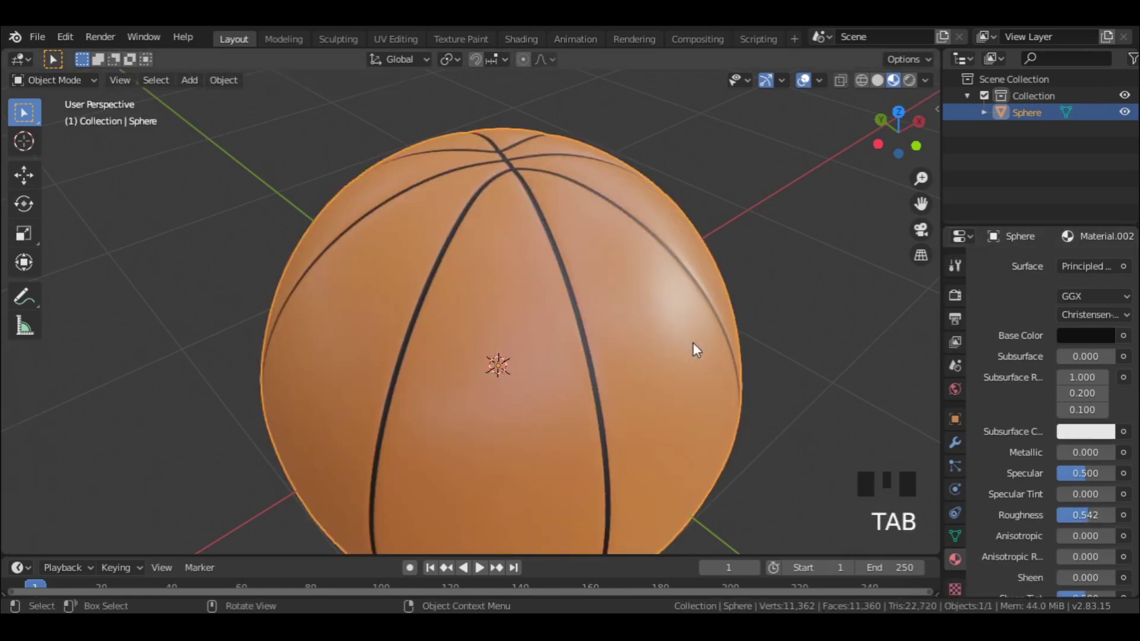
Make the orange Material.001 active, split the viewport into two side-by-side views, and hide the overlays in the narrower one.
scroll(1004, 331, "up", 6)
left_click(1014, 266)
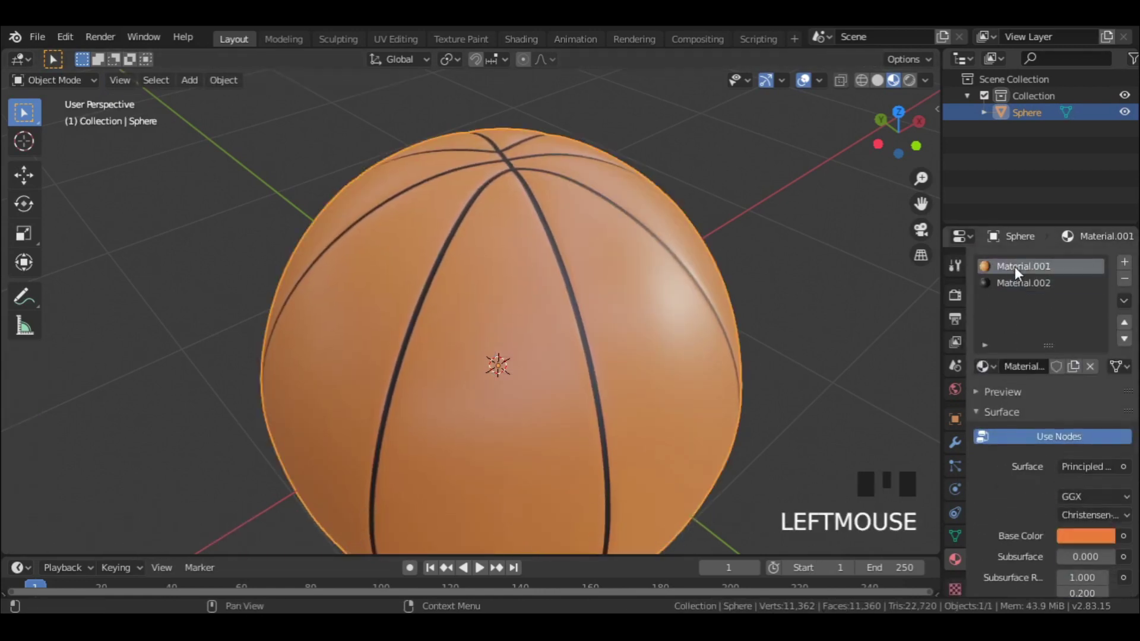
left_click_drag(938, 70, 369, 172)
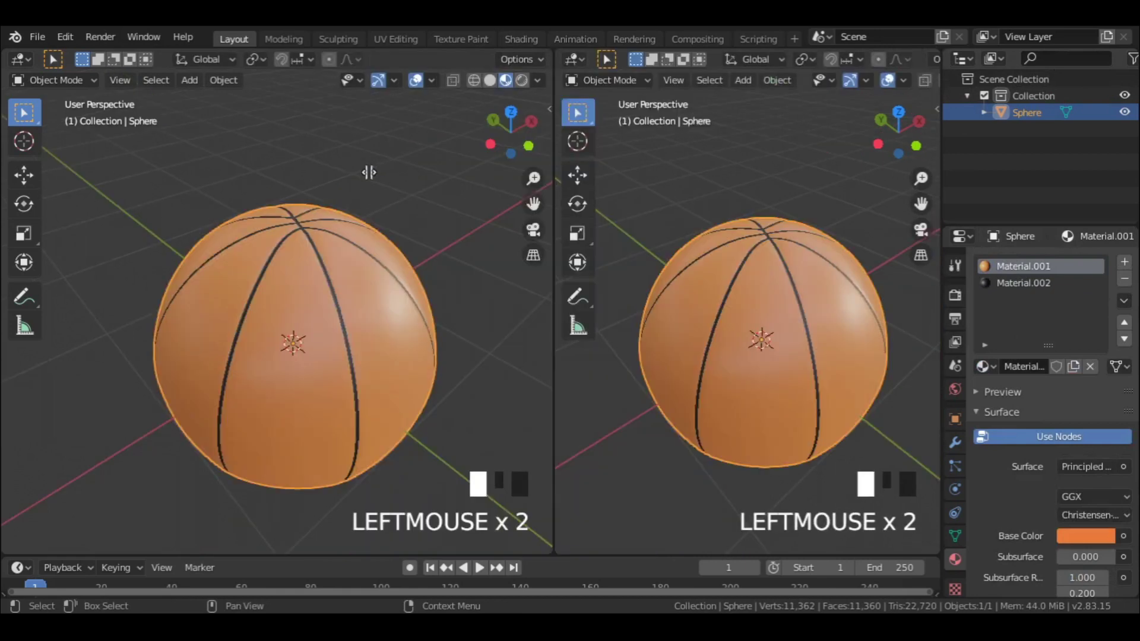
scroll(222, 265, "up", 2)
middle_click_drag(222, 265, 262, 317)
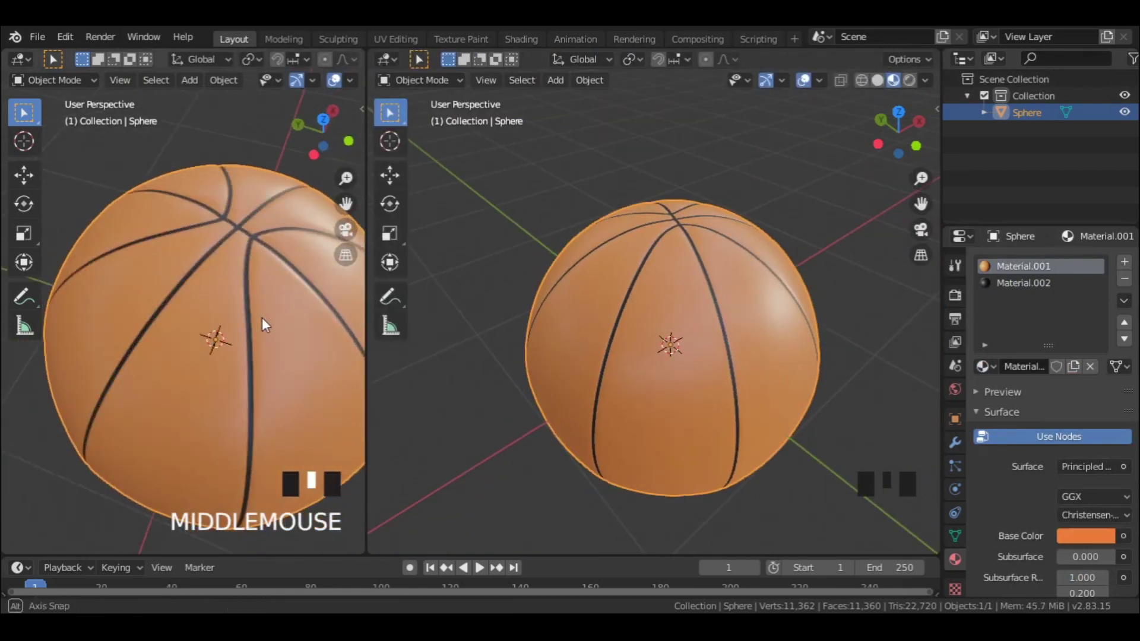
scroll(270, 321, "up", 1)
scroll(279, 326, "down", 1)
left_click(335, 79)
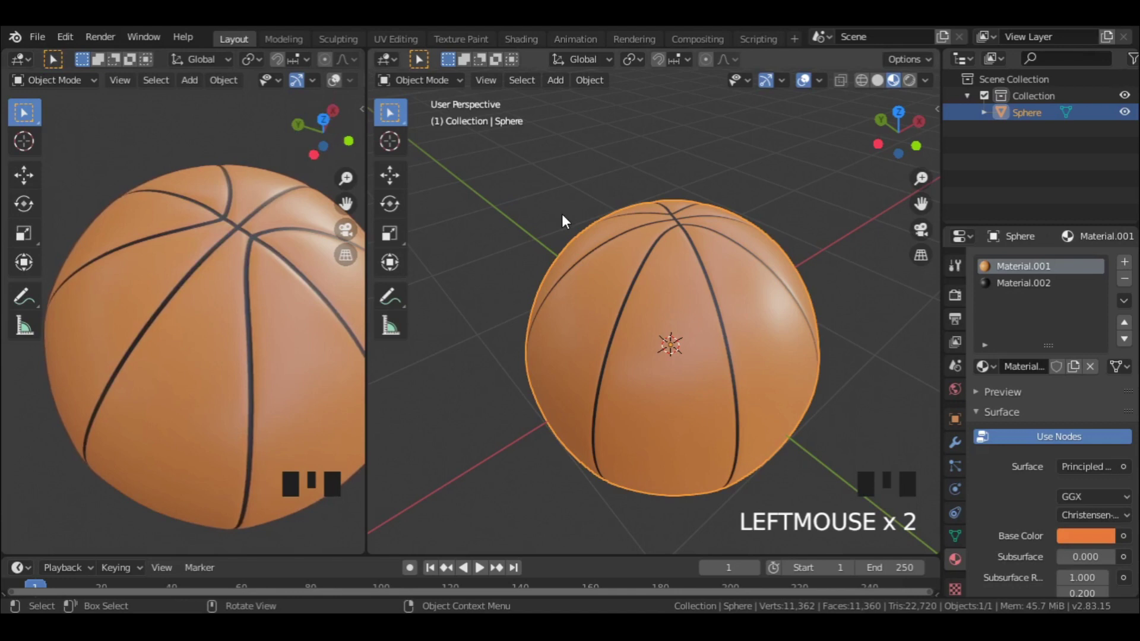
Change the wider view to the Shader Editor and move the shader nodes aside to make room before the Principled BSDF.
key("shift+F3")
key("n")
scroll(563, 215, "up", 13)
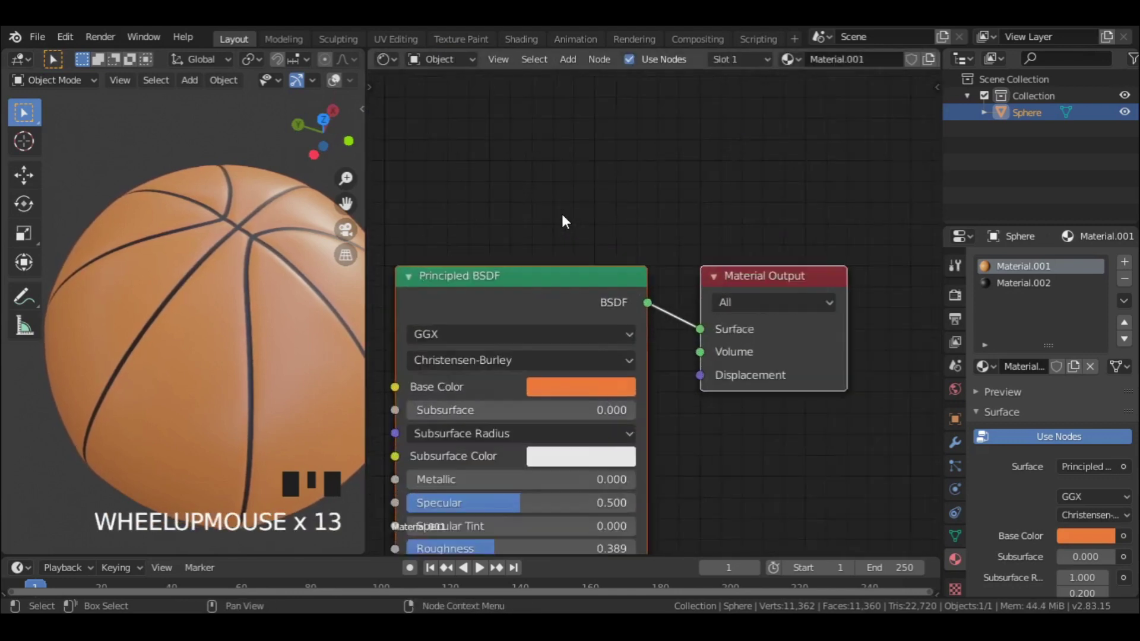
key("g")
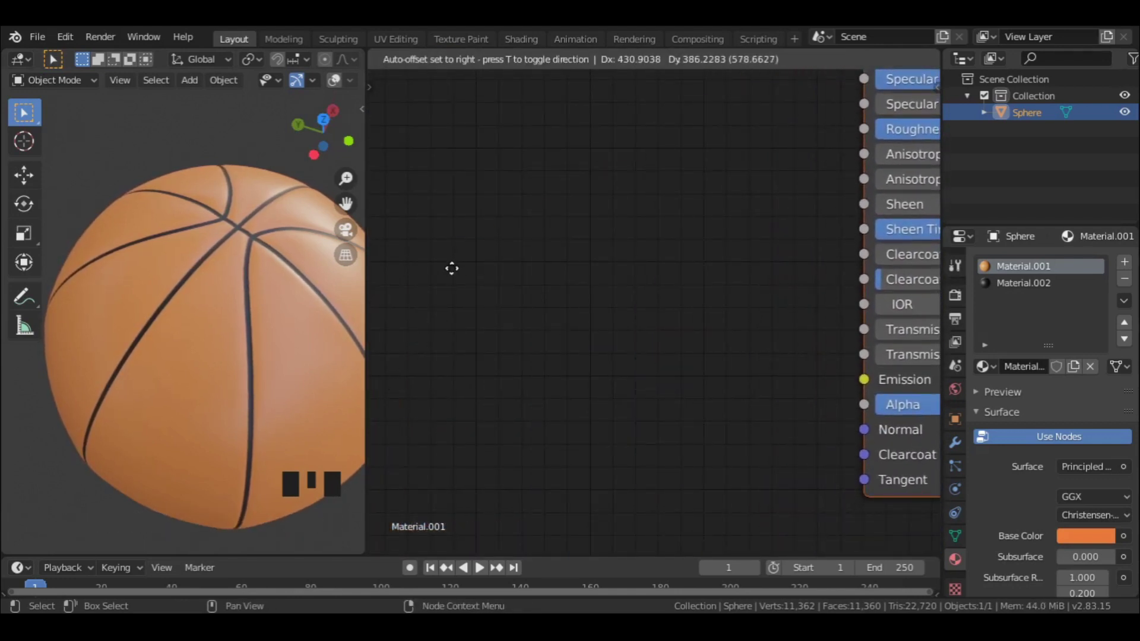
left_click(454, 280)
Add a Bump node before the Principled BSDF and a Noise Texture node before the Bump.
key("shift+a")
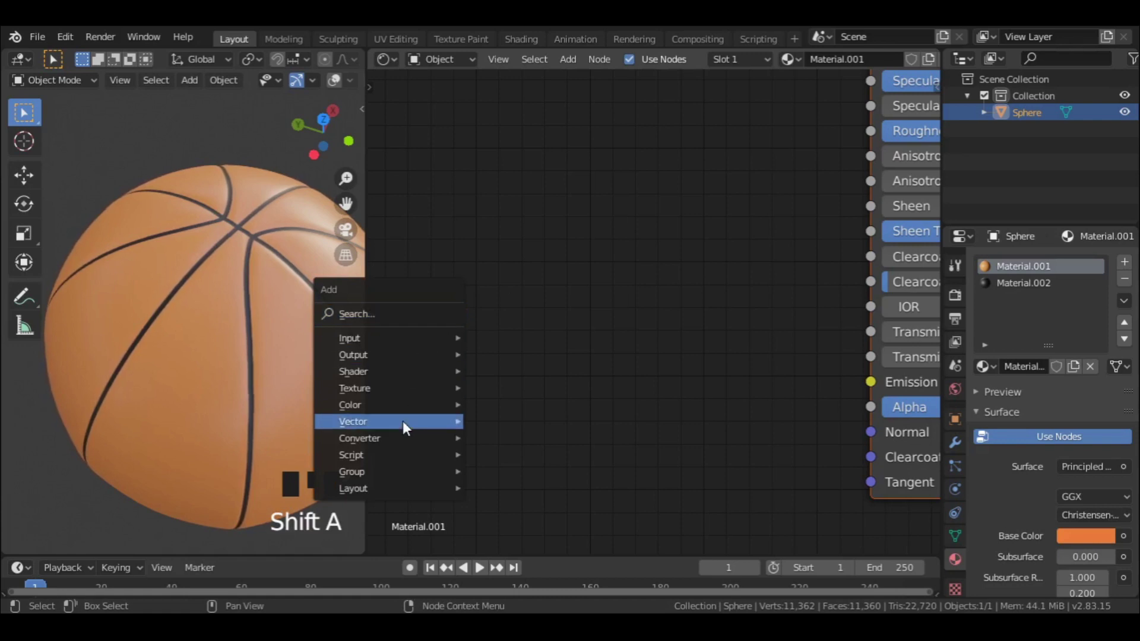
mouse_move(403, 422)
left_click(499, 423)
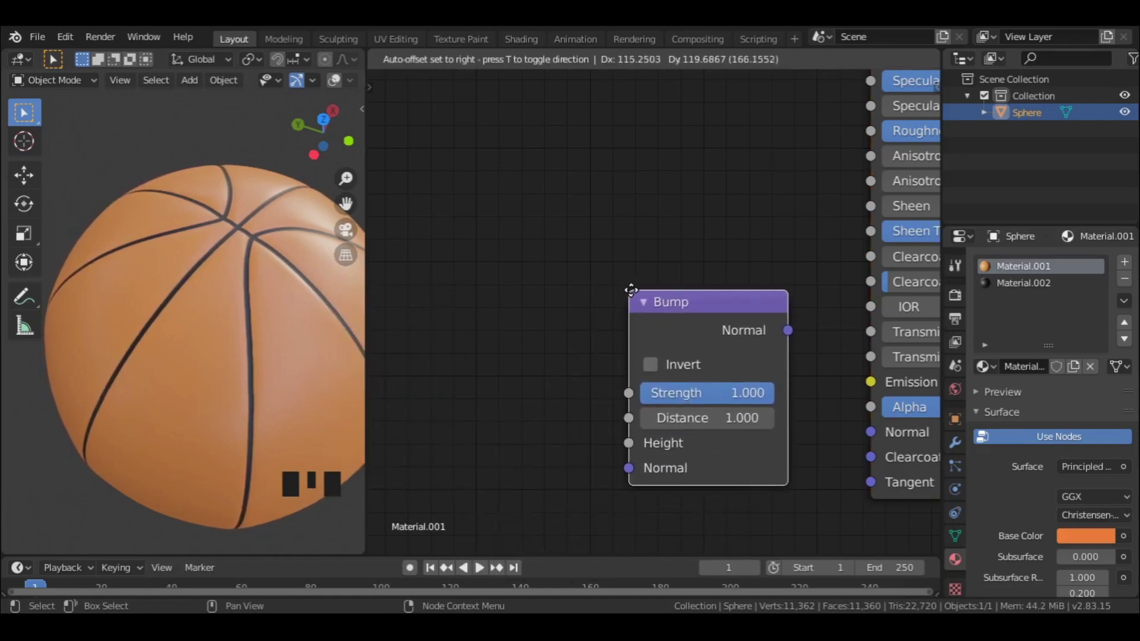
left_click(641, 290)
key("shift+a")
mouse_move(607, 256)
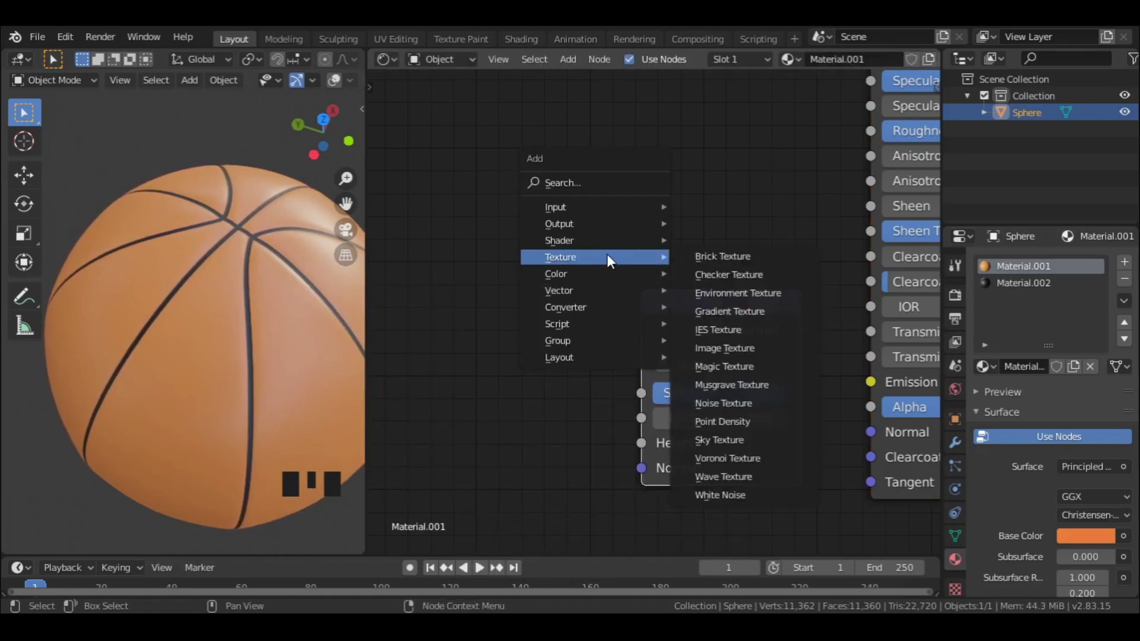
left_click(704, 403)
left_click(393, 261)
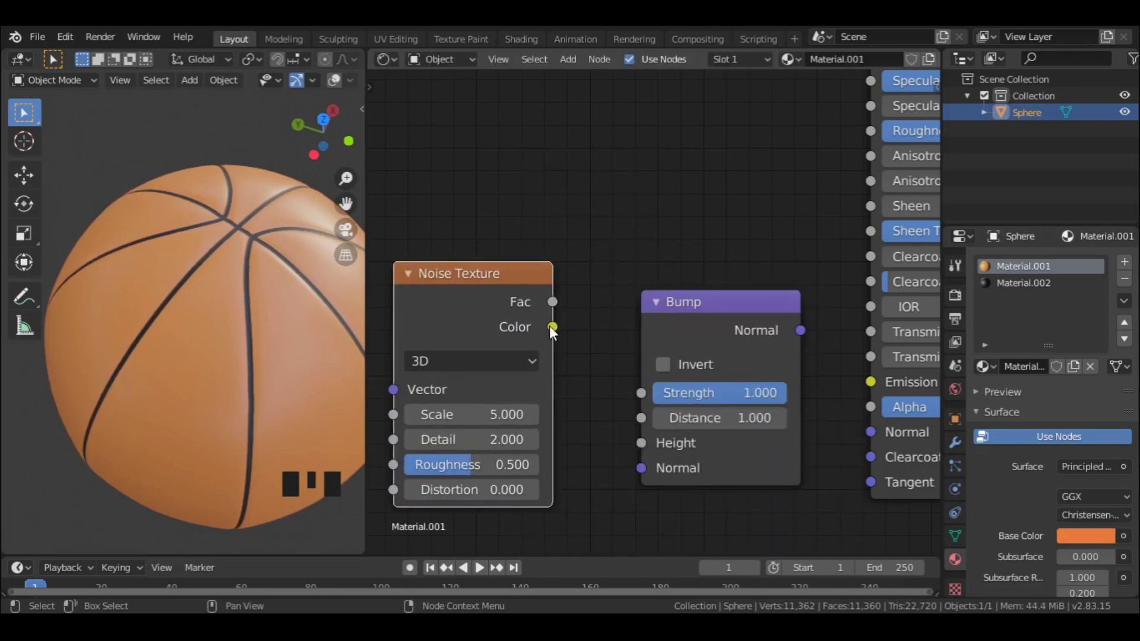
Link the Noise Texture's Color to the Bump's Height and the Bump's Normal to the Principled BSDF's Normal.
left_click_drag(552, 327, 637, 442)
mouse_move(801, 330)
left_mouse_down()
mouse_move(847, 433)
mouse_move(871, 433)
left_mouse_up()
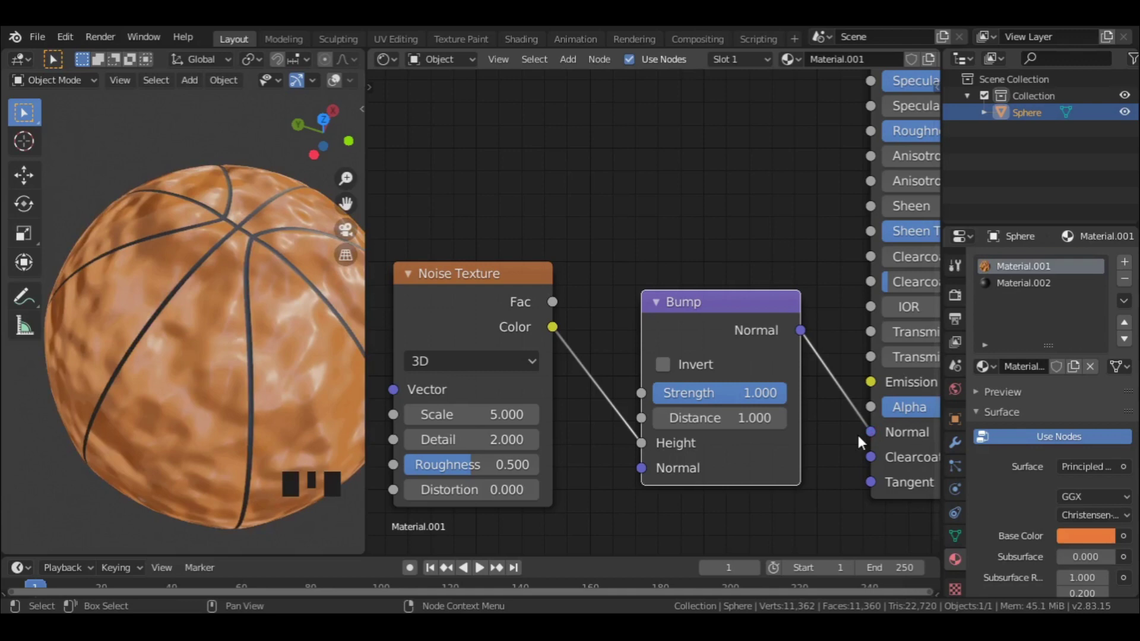
Set the Noise Texture's scale to 51.8 and distortion to 7.6, and the Bump strength to 0.183.
left_click_drag(469, 414, 549, 418)
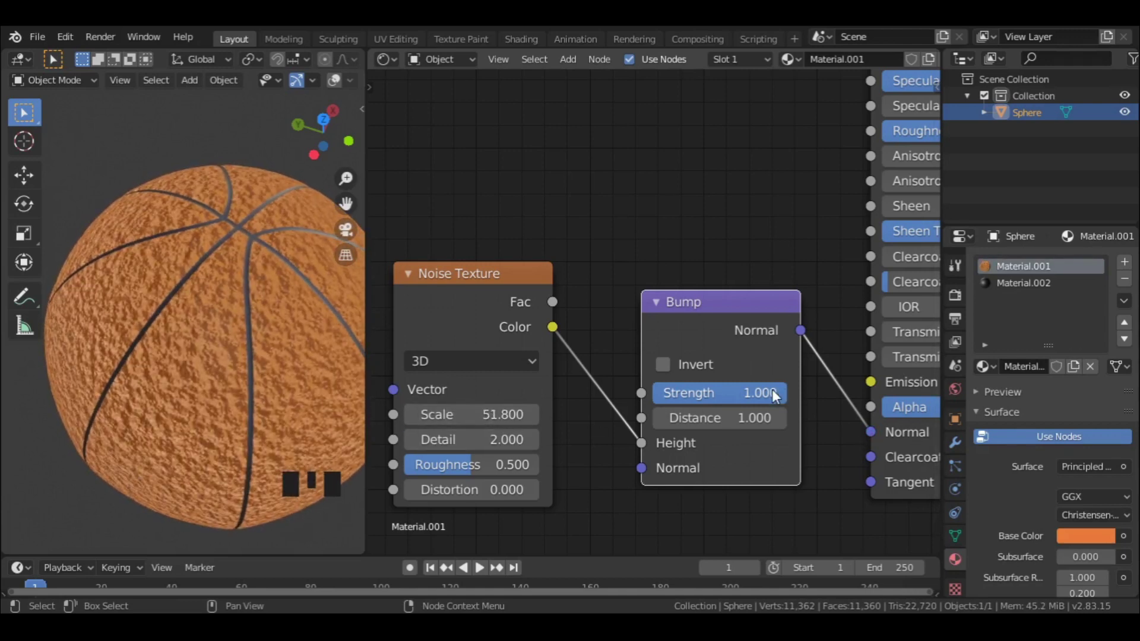
left_click_drag(772, 392, 707, 393)
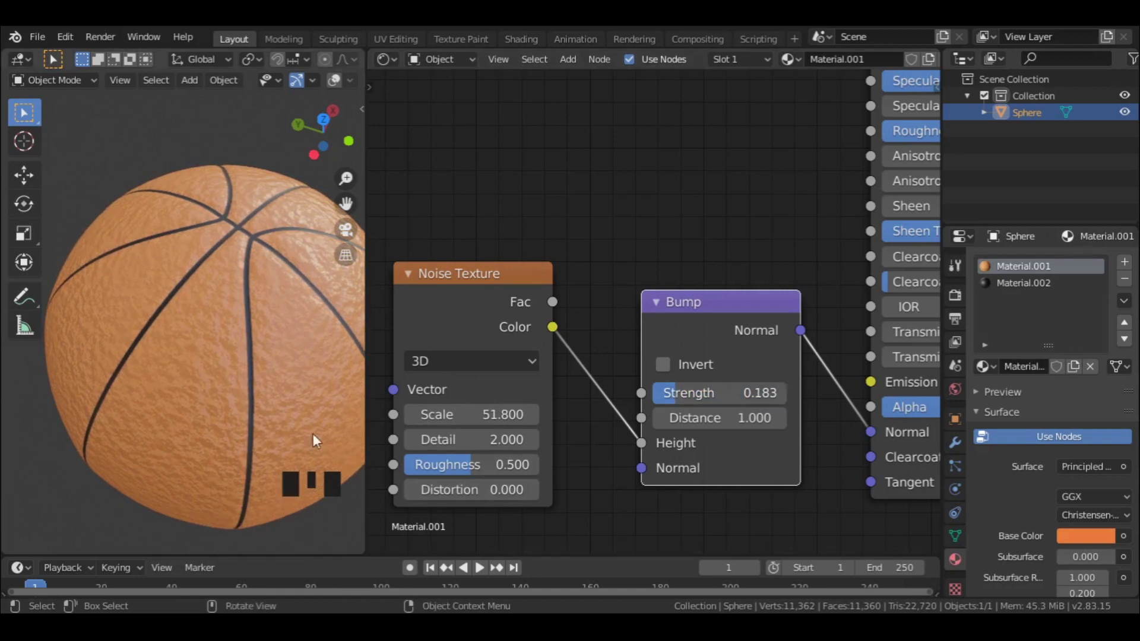
scroll(329, 412, "up", 2)
left_click_drag(472, 489, 500, 489)
middle_click_drag(201, 361, 285, 377)
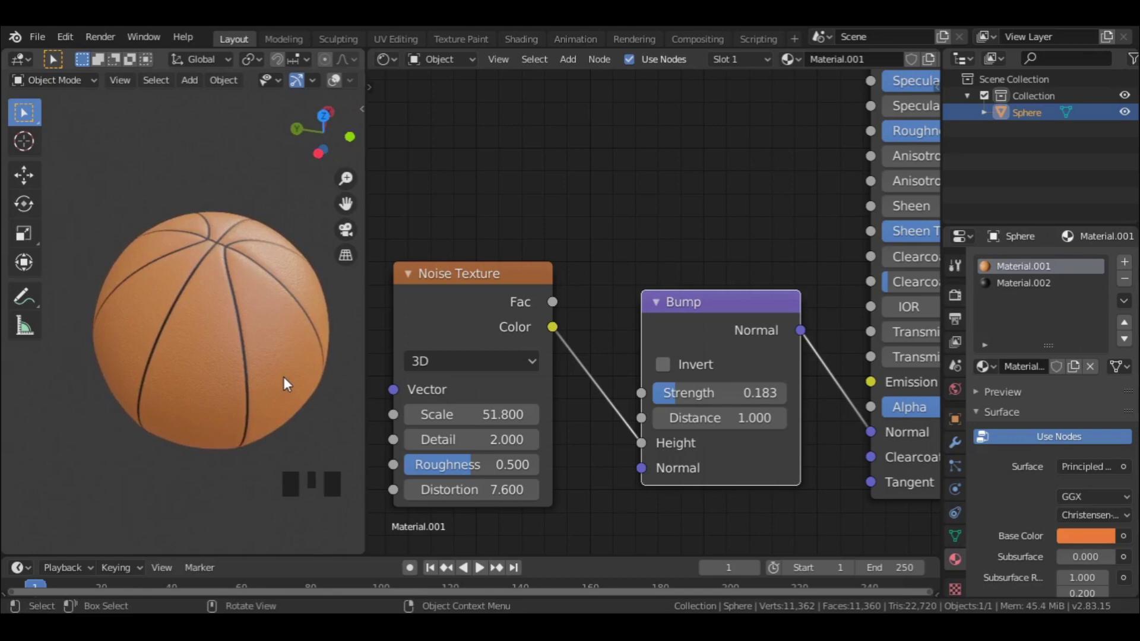
scroll(283, 376, "up", 1)
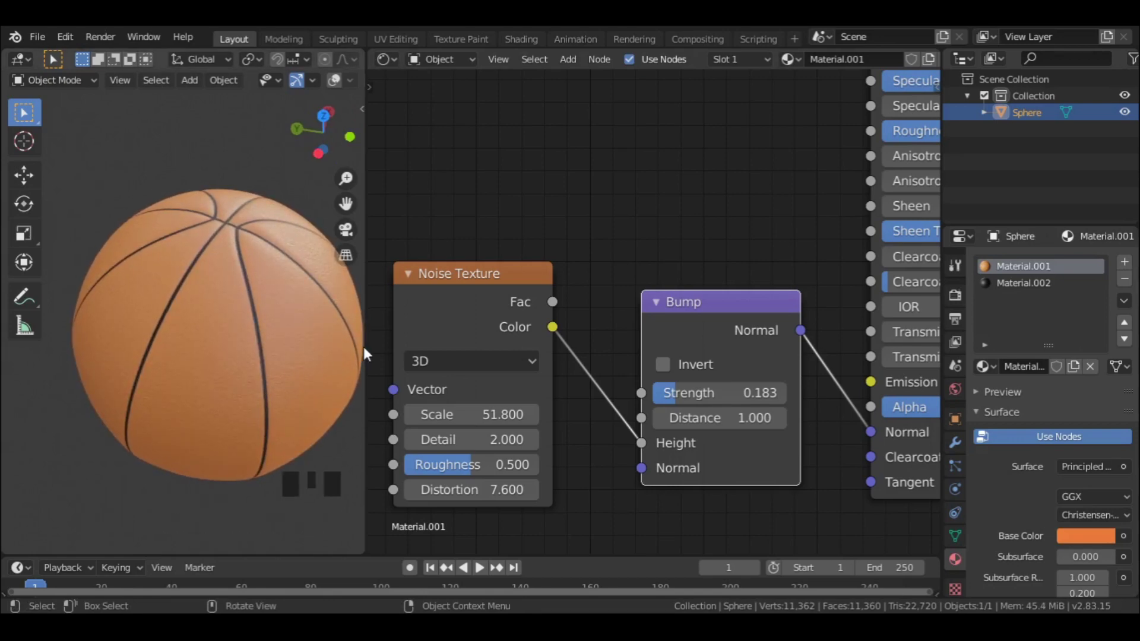
Join the 3D view and the Shader Editor areas so the 3D view takes over the node area.
right_click(364, 348)
left_click(308, 387)
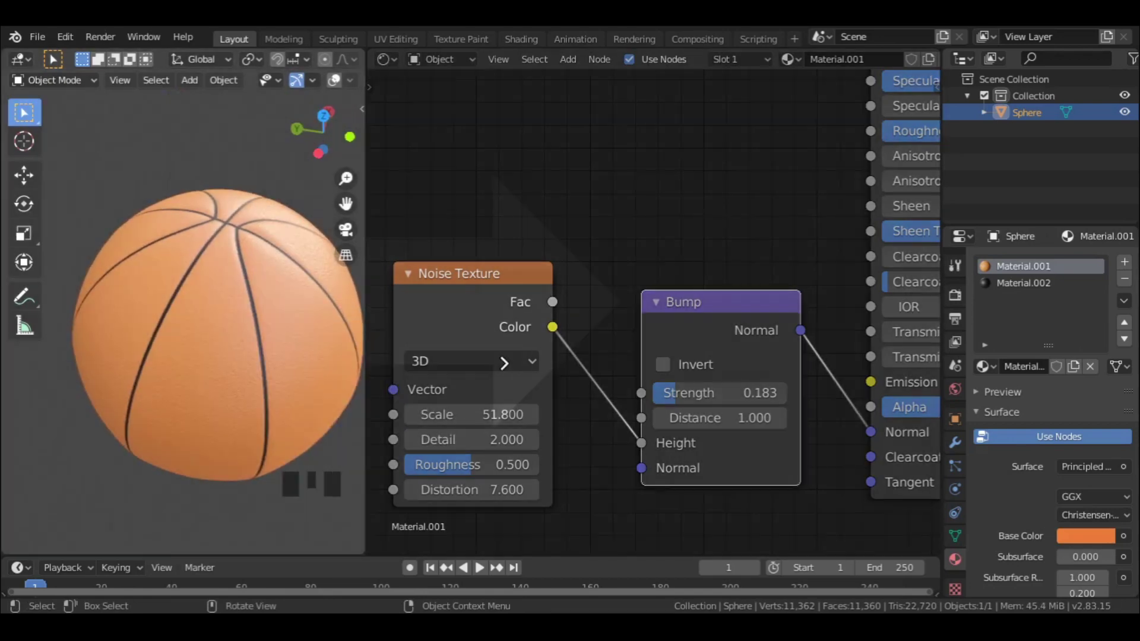